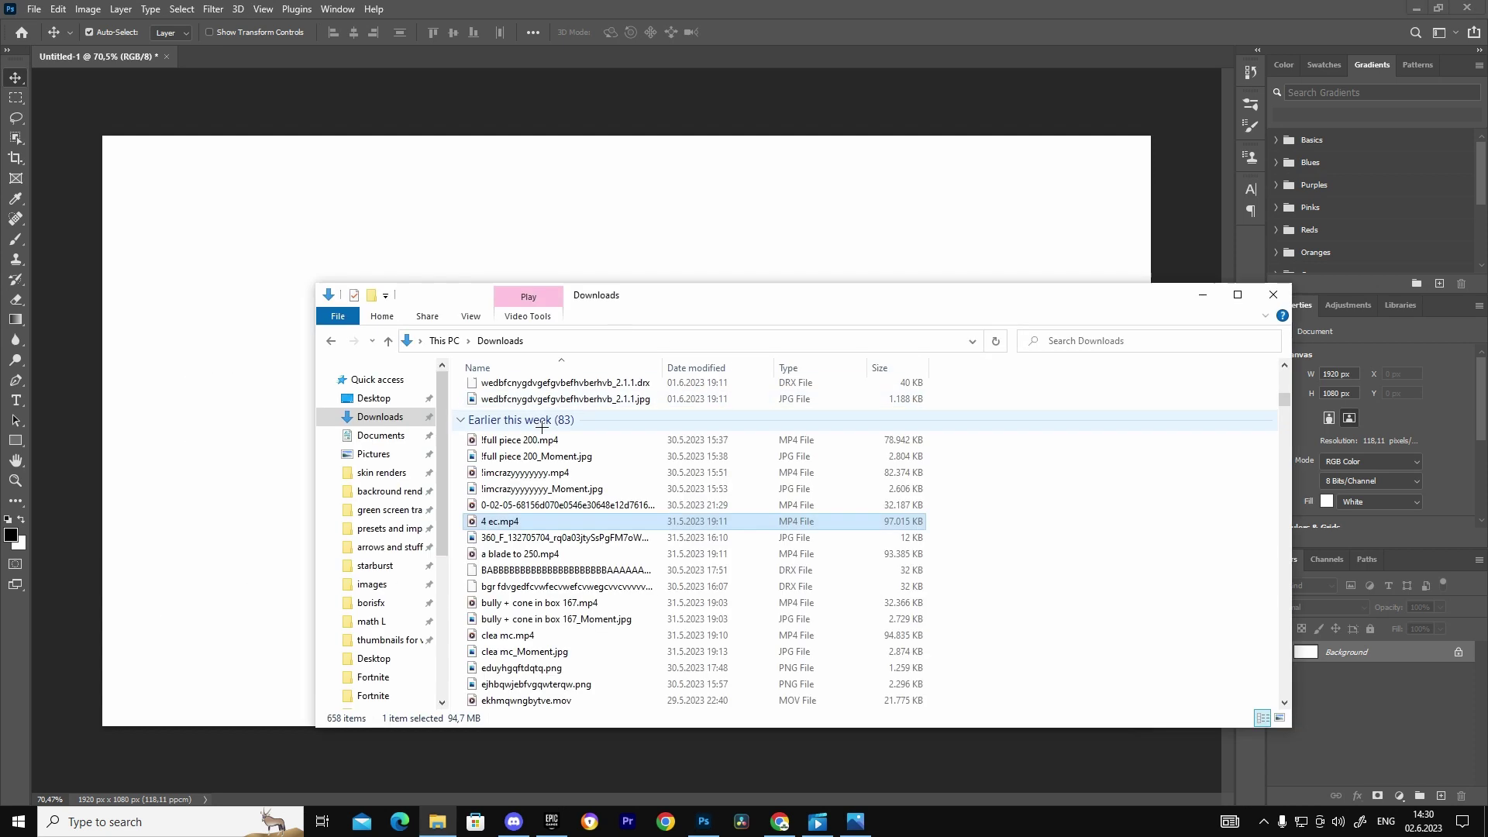
# Open 4 ec.mp4 from Downloads in Movies & TV and start saving a photo from the video.
pyautogui.rightClick(500, 521)
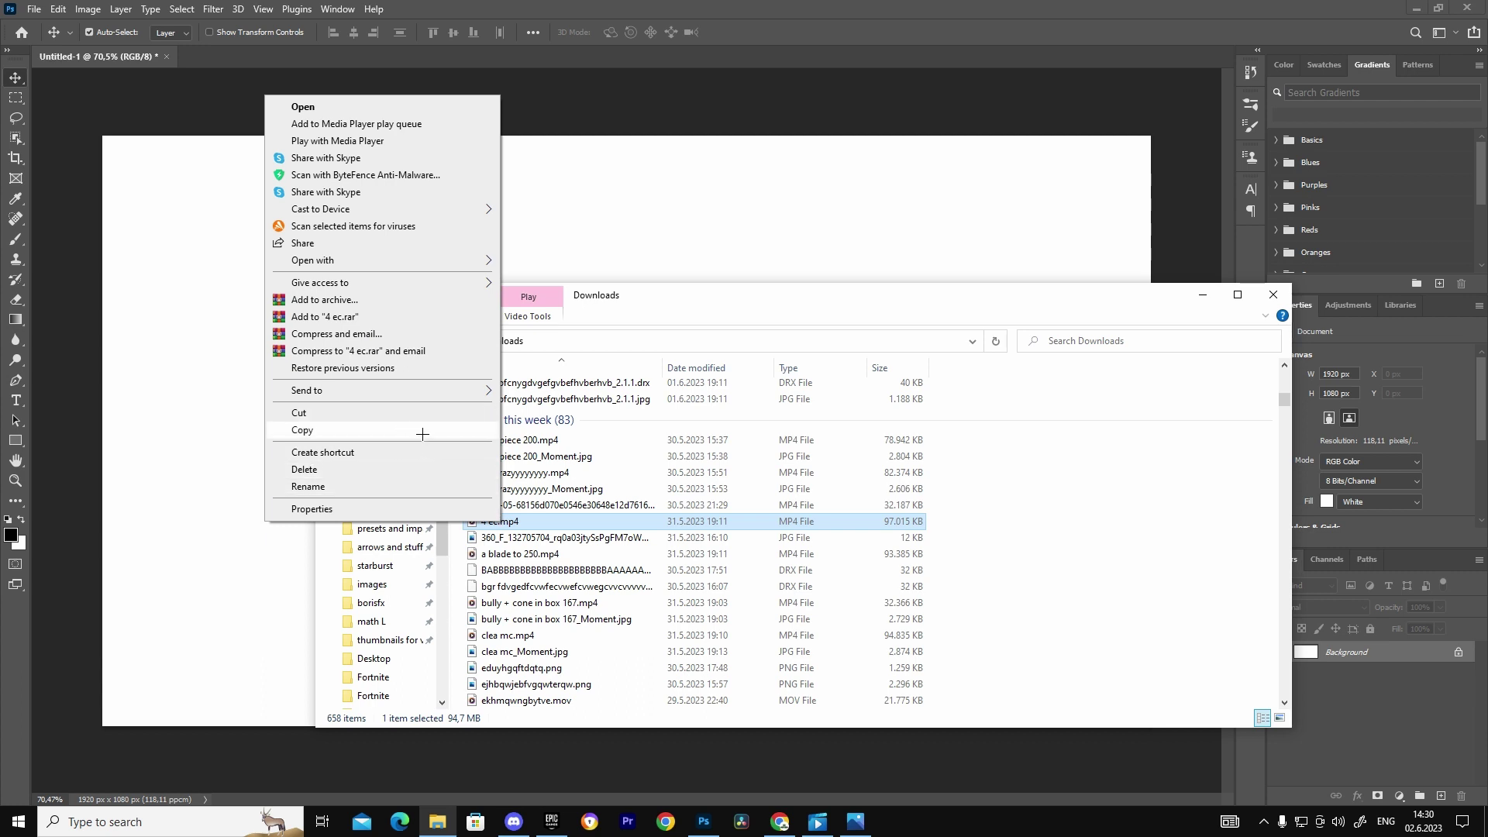
pyautogui.moveTo(311, 264)
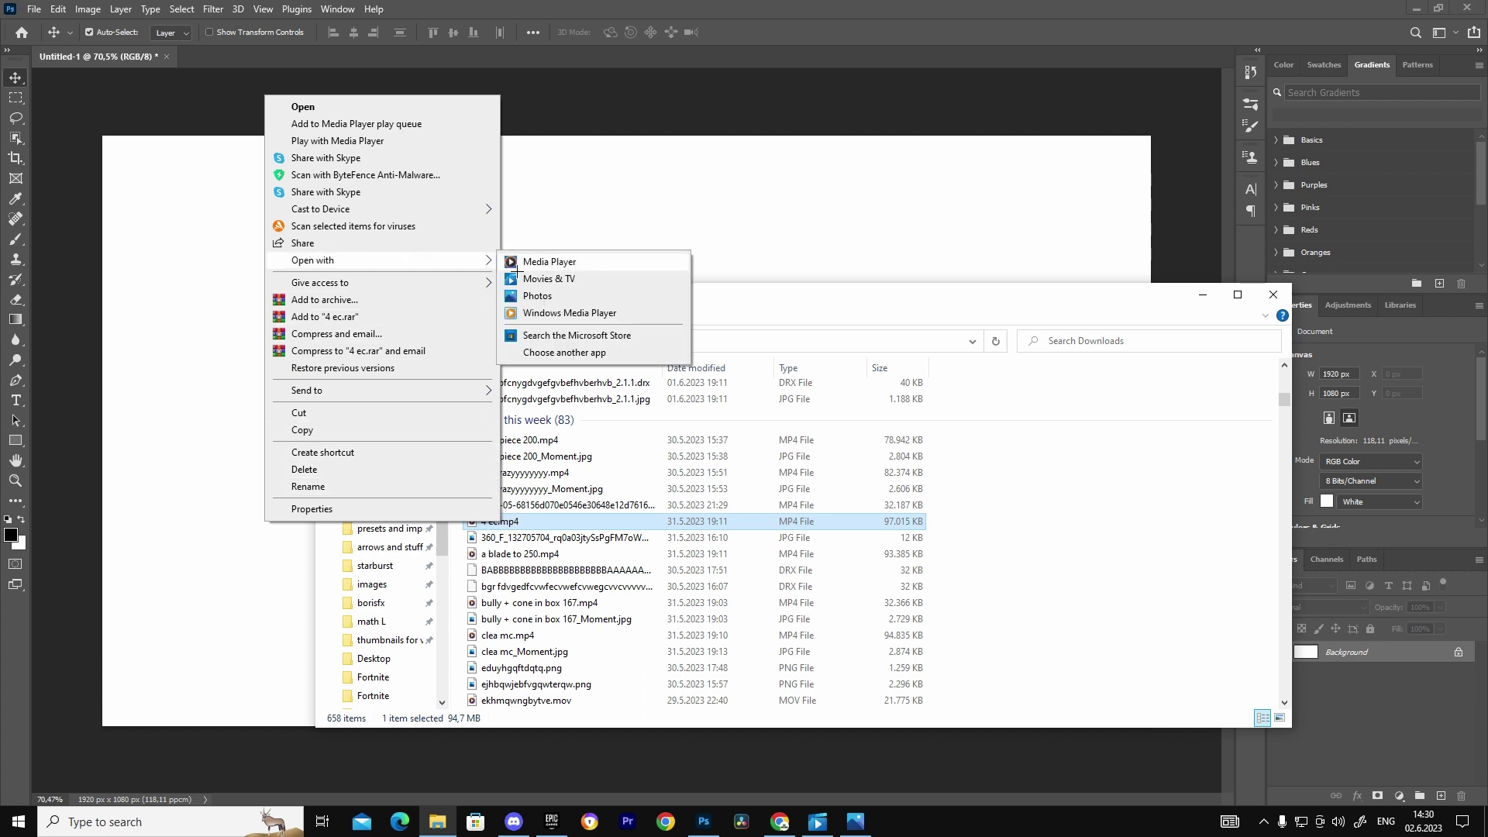
pyautogui.click(519, 263)
pyautogui.click(676, 500)
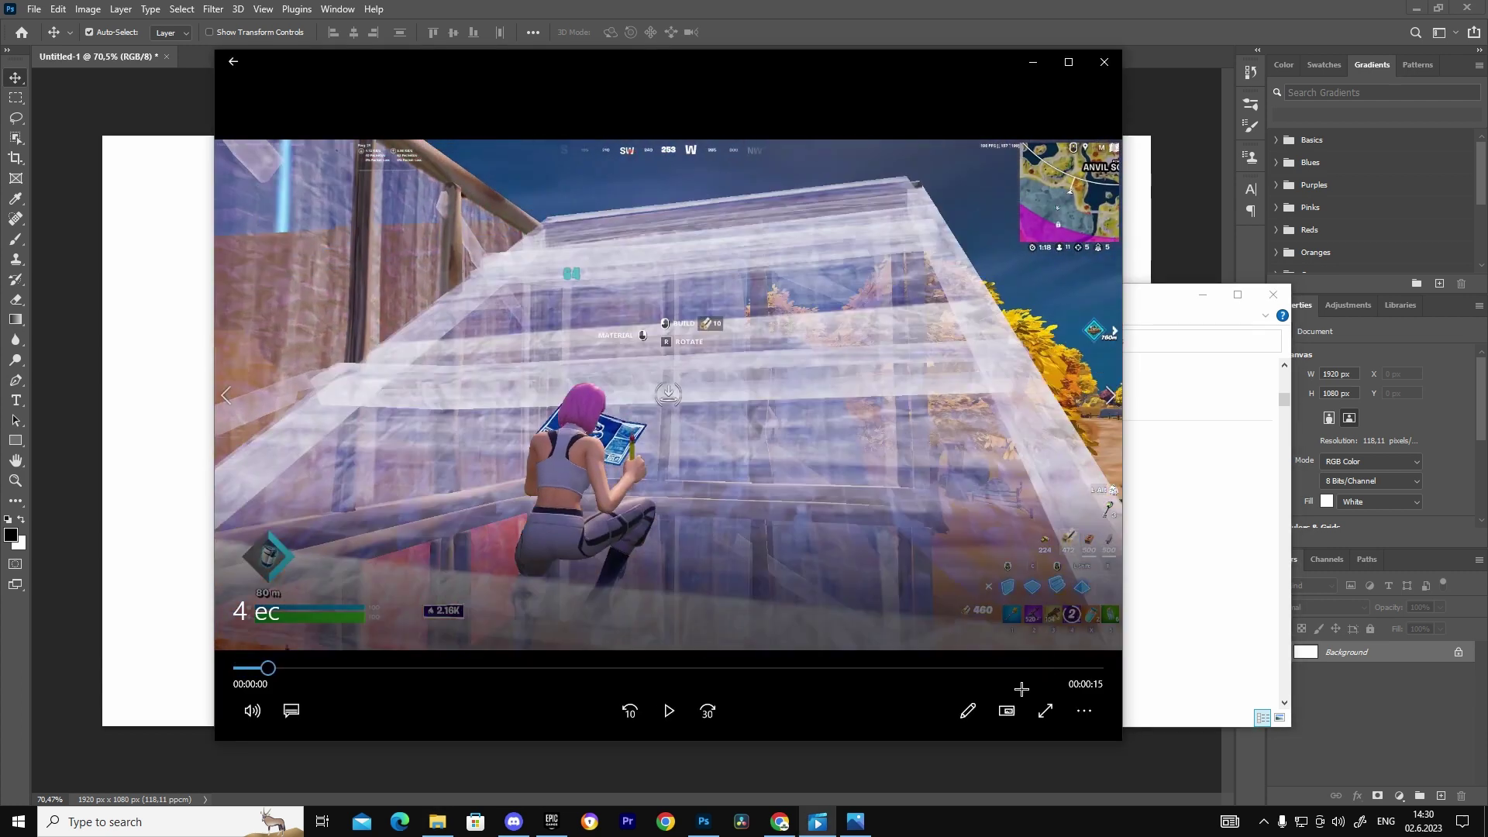
pyautogui.click(969, 711)
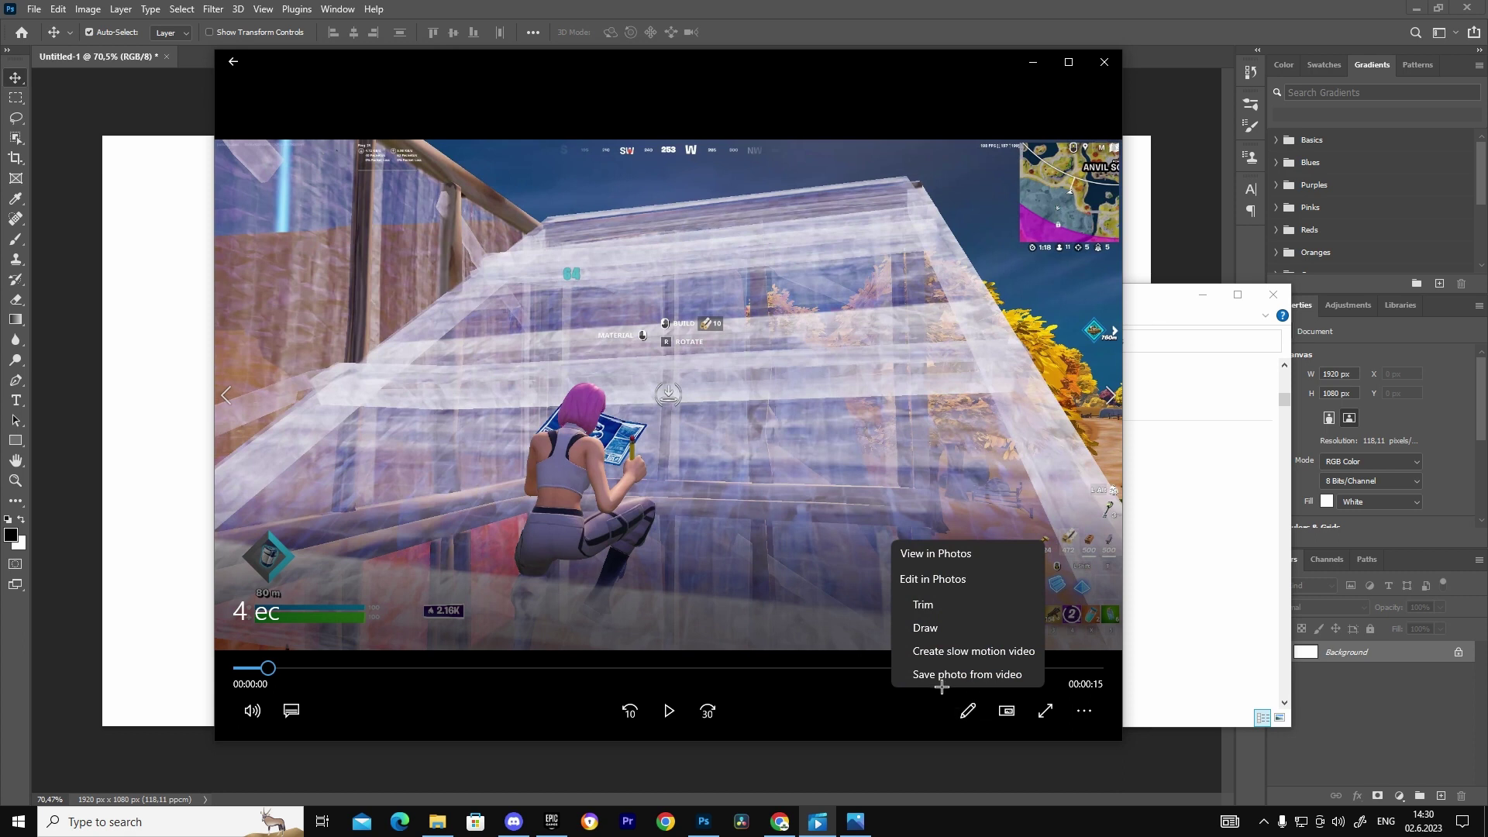
pyautogui.click(986, 676)
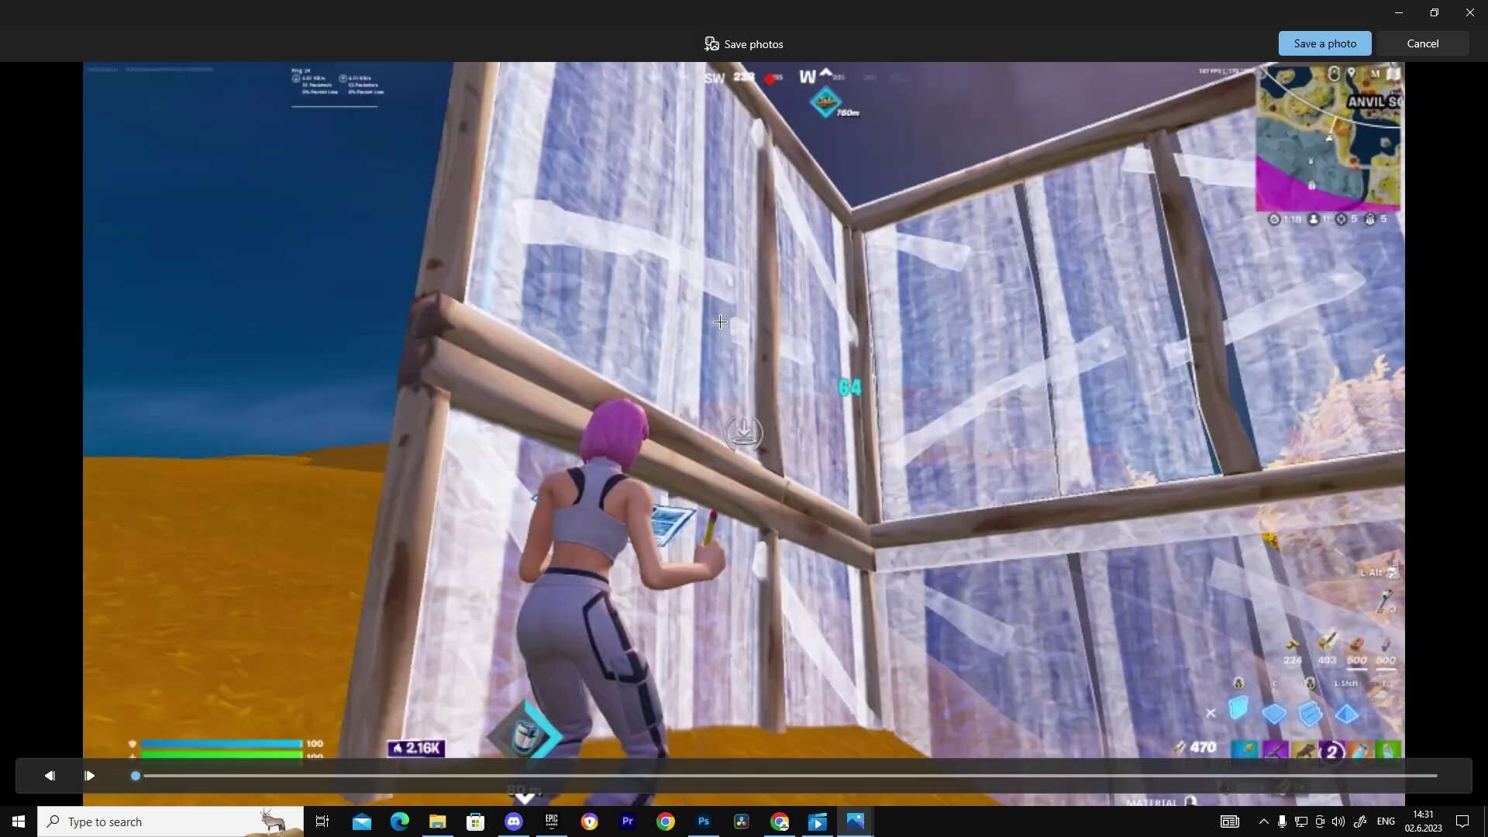
# Find the elimination frame near the clip's end and save it to Downloads as 4 ec_Moment.jpg.
pyautogui.click(1094, 775)
pyautogui.click(1175, 775)
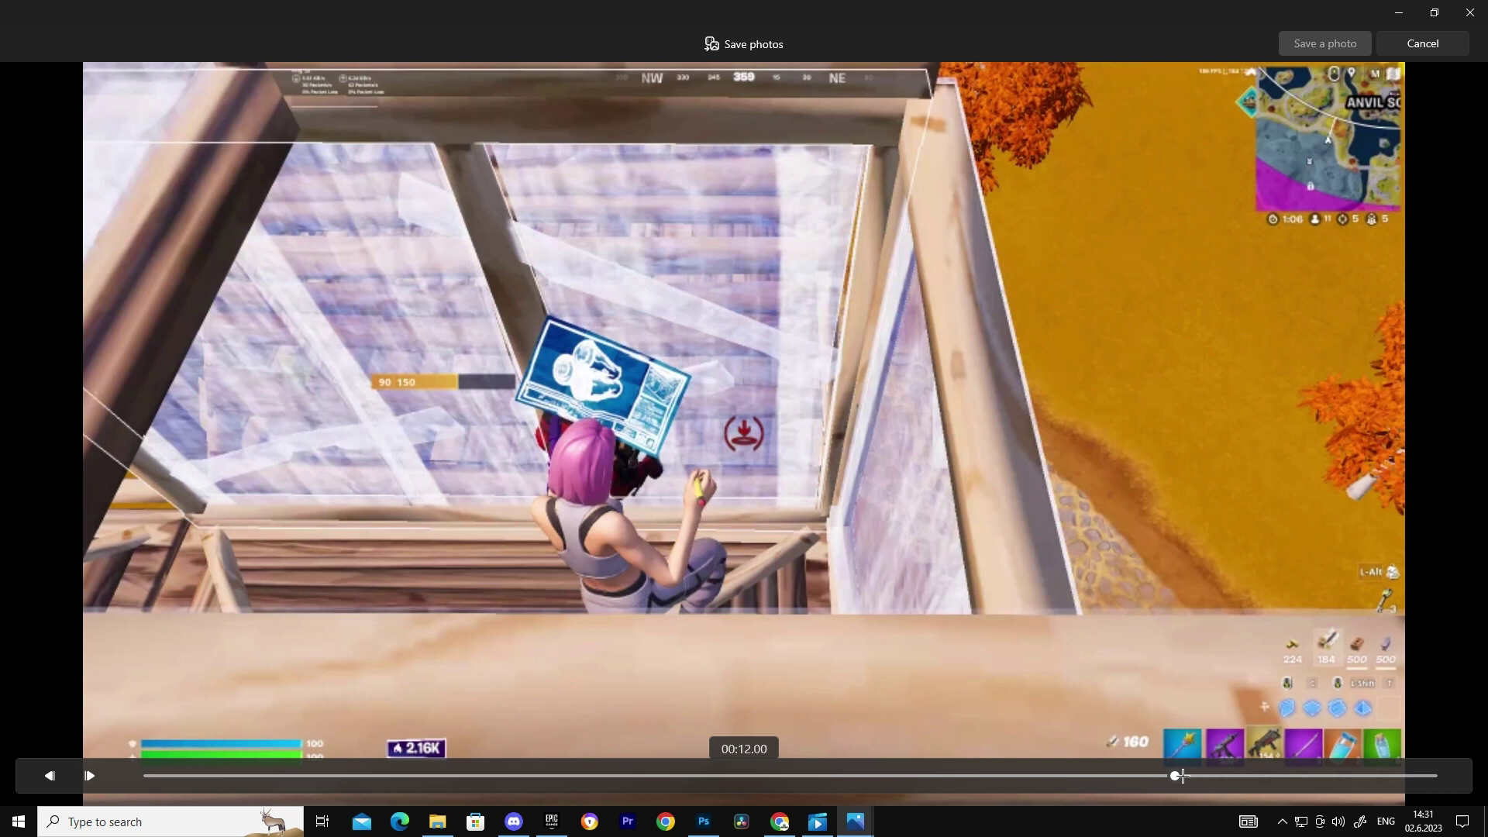
pyautogui.click(1231, 775)
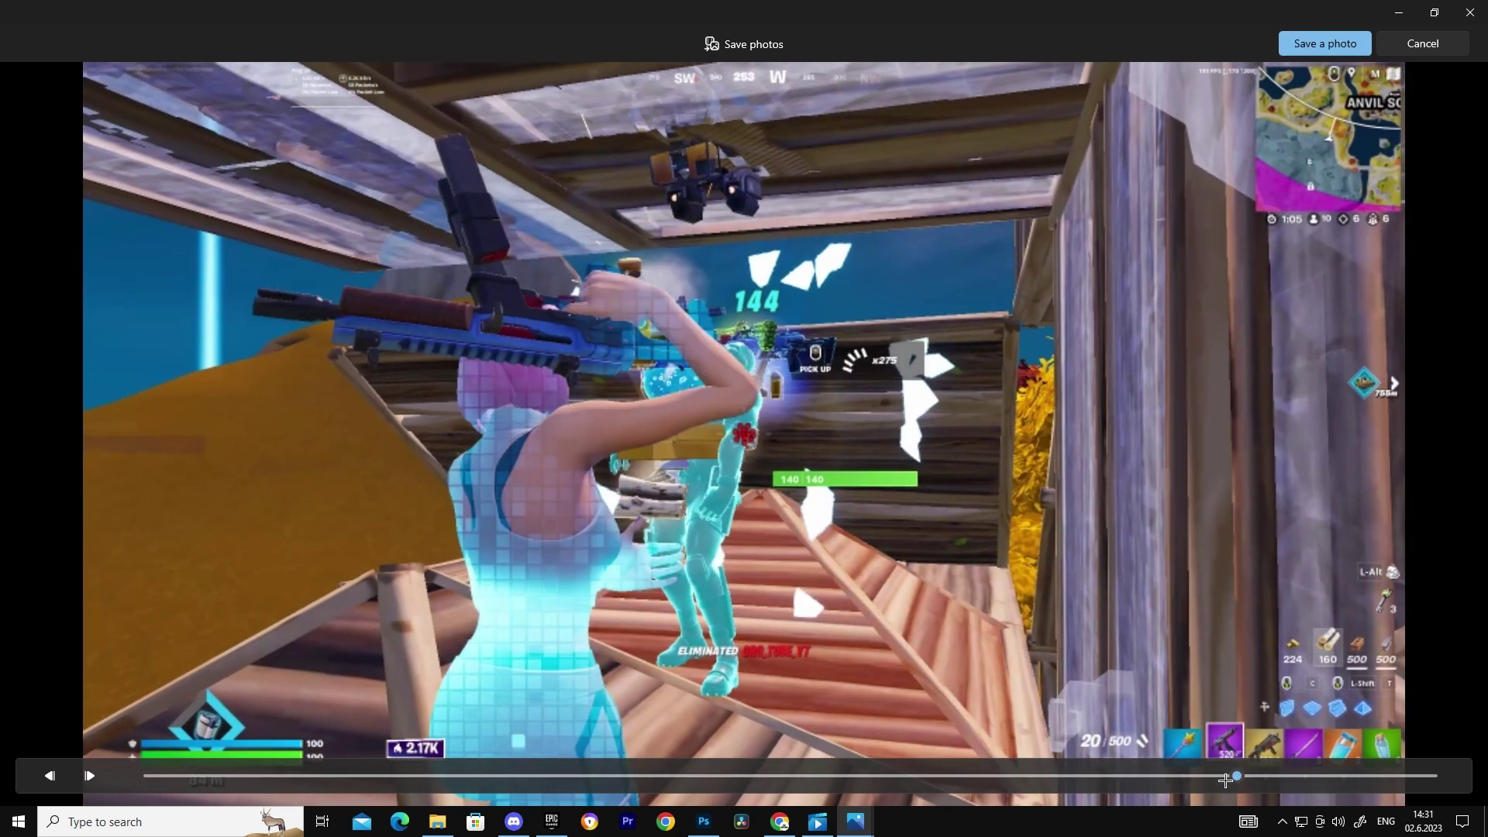
pyautogui.press('Left')
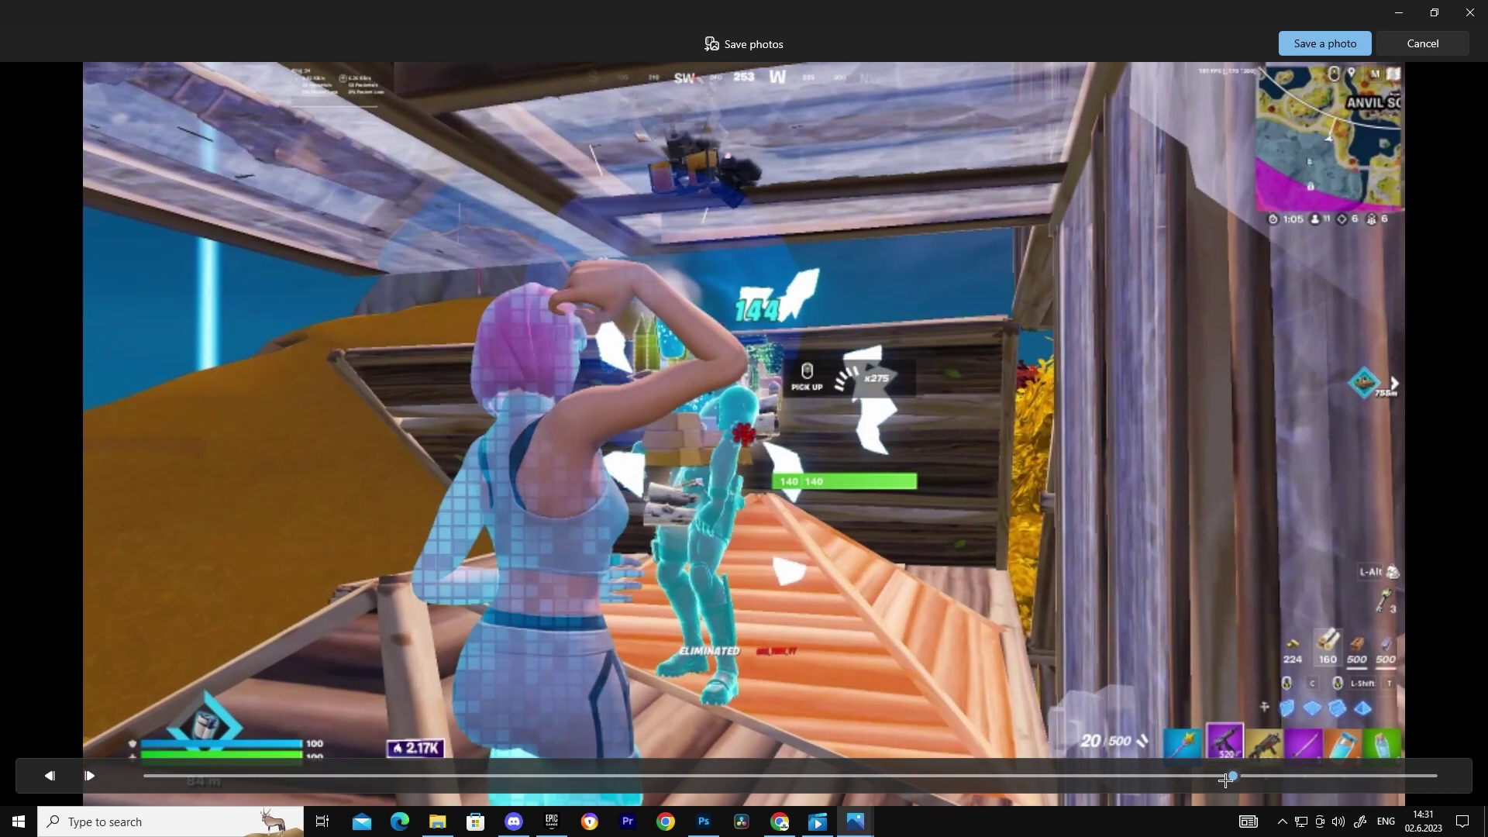
pyautogui.press('Right')
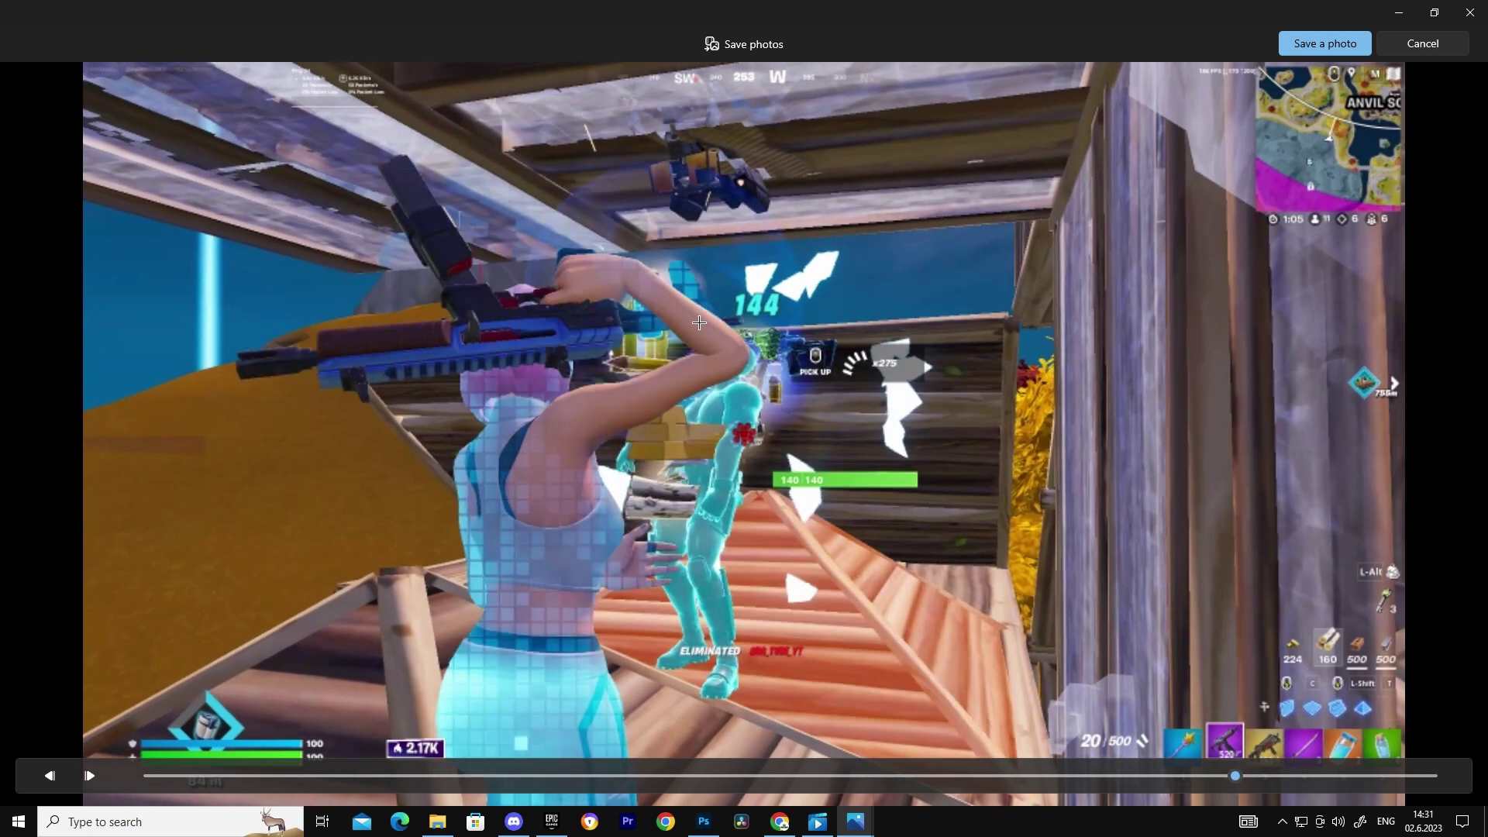
pyautogui.click(1318, 38)
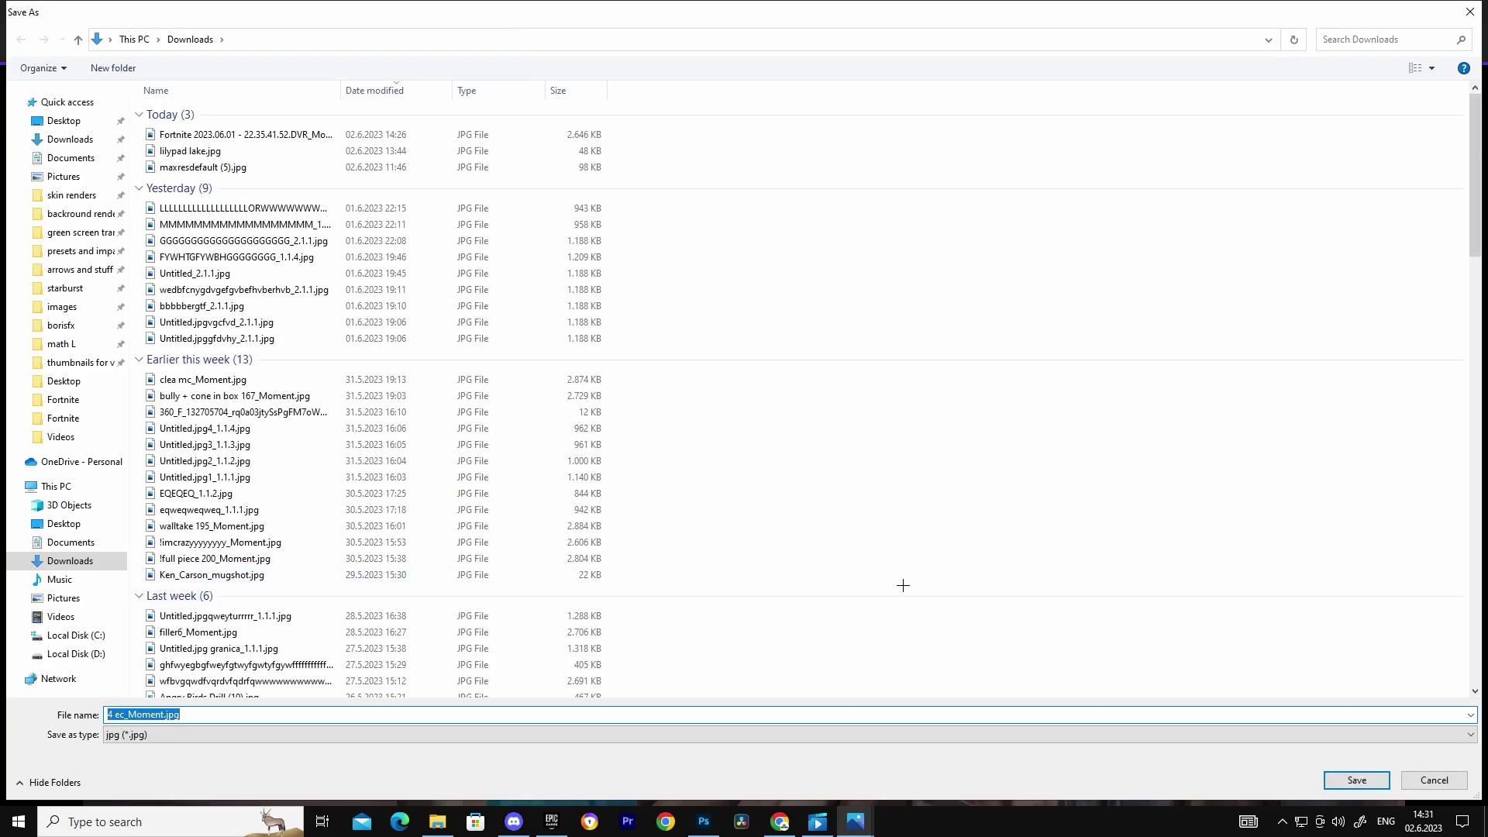
pyautogui.press('Return')
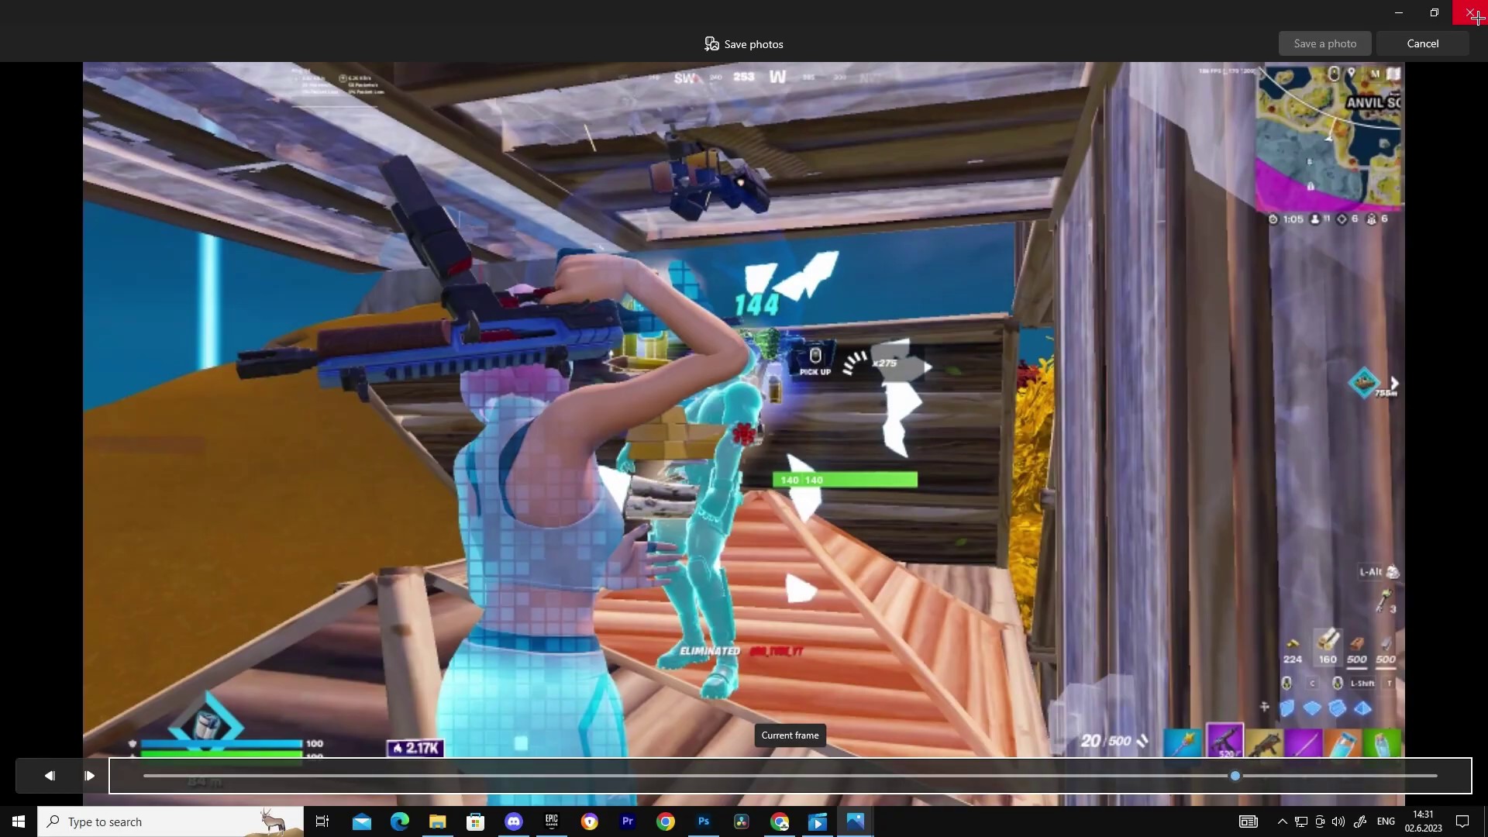
# Close the video windows and place 4 ec_Moment.jpg from Downloads into the blank Photoshop canvas.
pyautogui.click(1477, 16)
pyautogui.click(1105, 61)
pyautogui.click(380, 417)
pyautogui.scroll(-1, 516, 461)
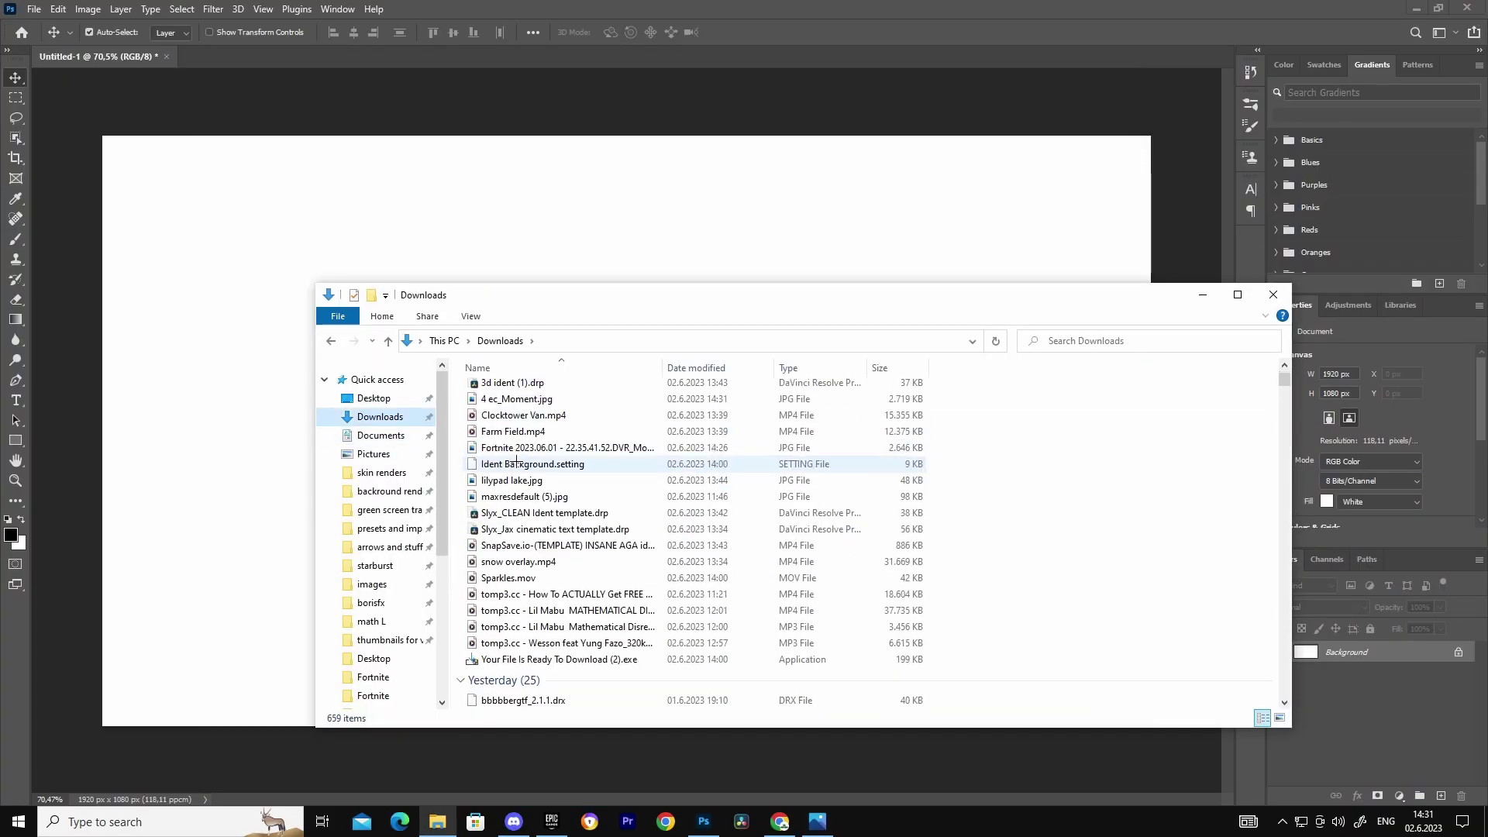
pyautogui.scroll(2, 543, 542)
pyautogui.moveTo(518, 461); pyautogui.dragTo(295, 222)
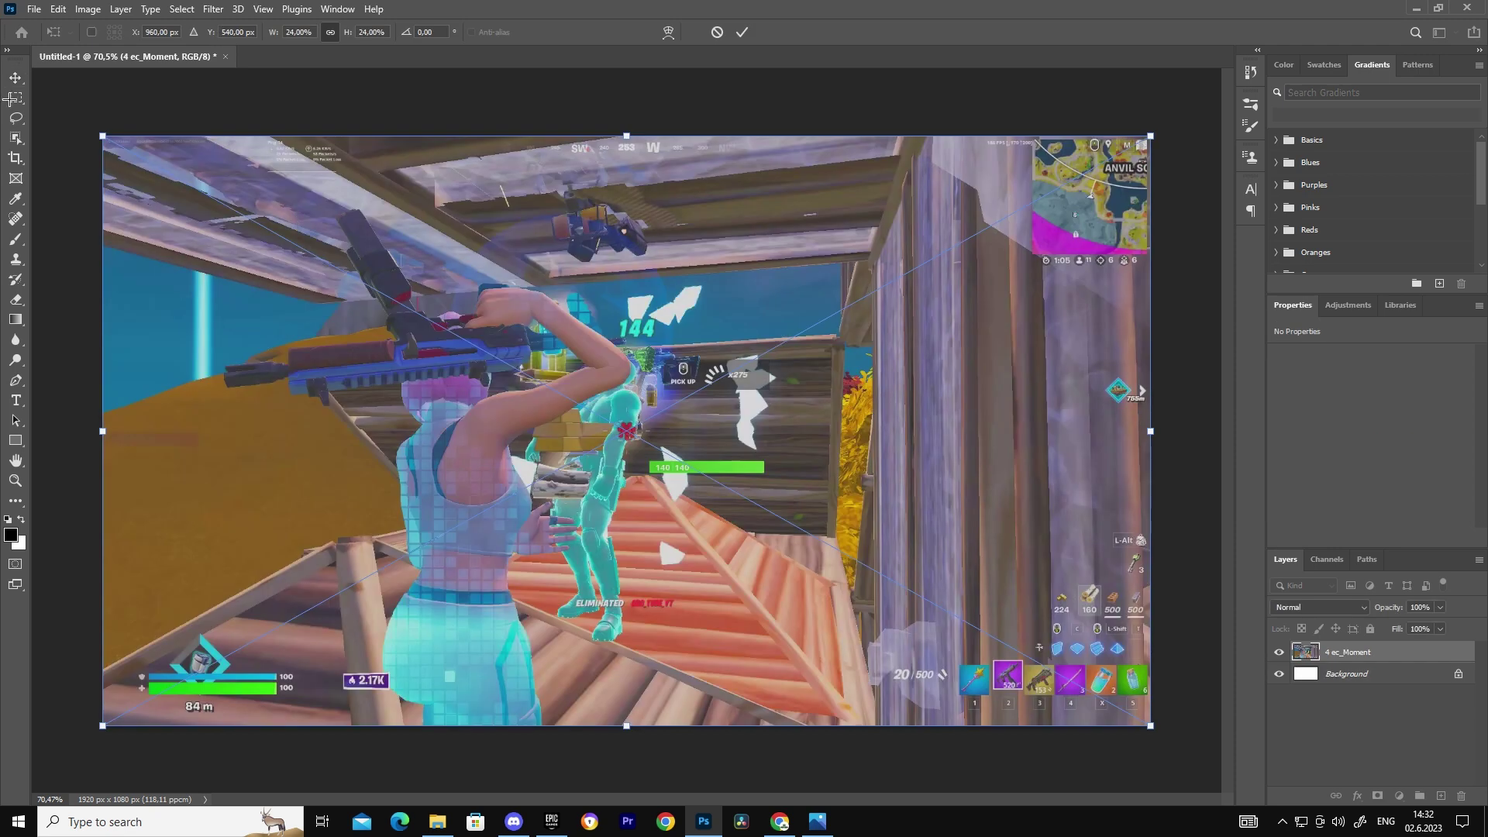
pyautogui.click(13, 77)
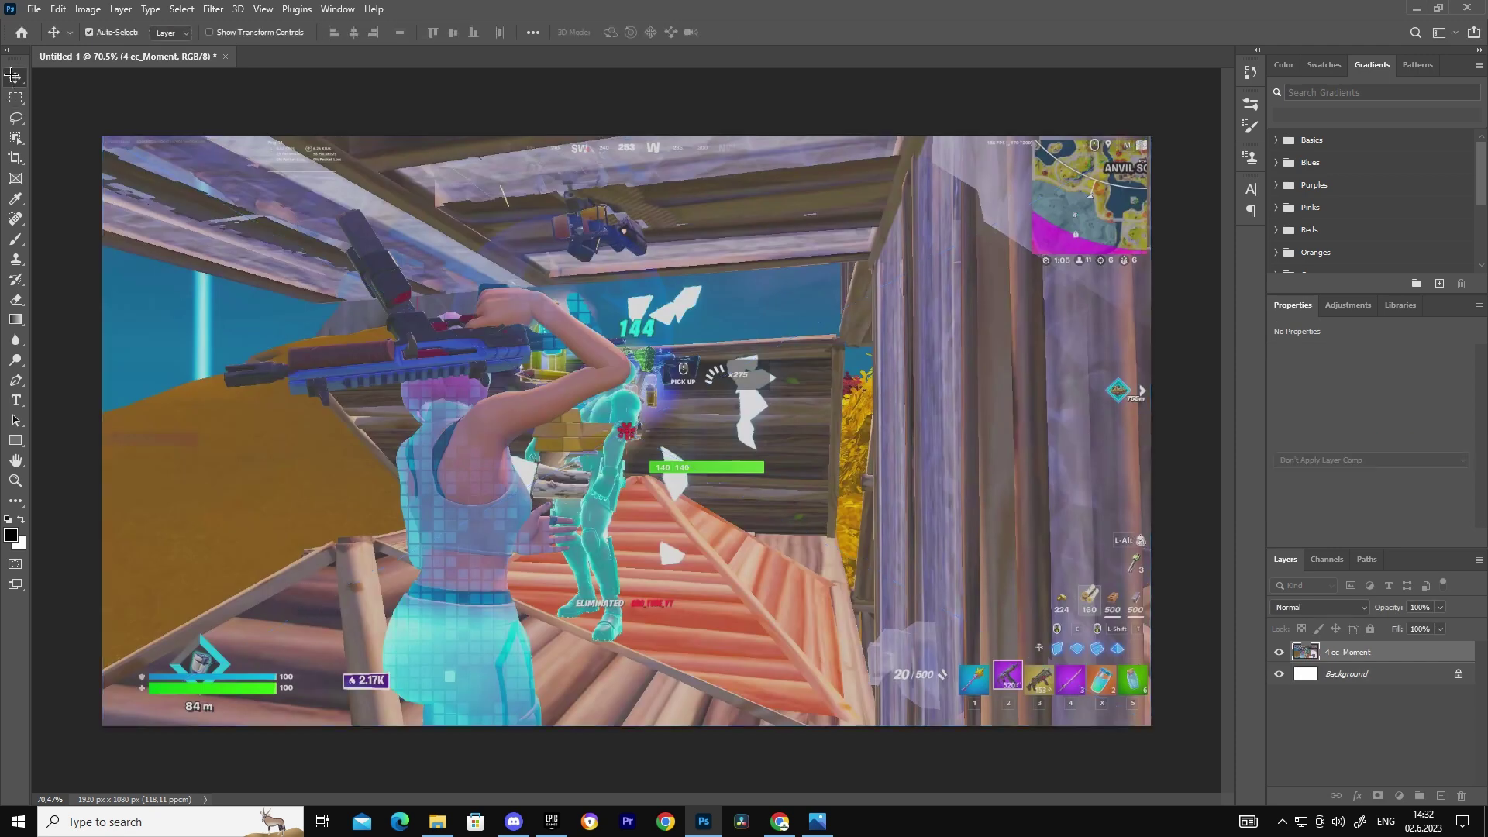
# Choose the Spot Healing Brush and rasterize the placed 4 ec_Moment layer for retouching.
pyautogui.click(15, 218)
pyautogui.rightClick(15, 219)
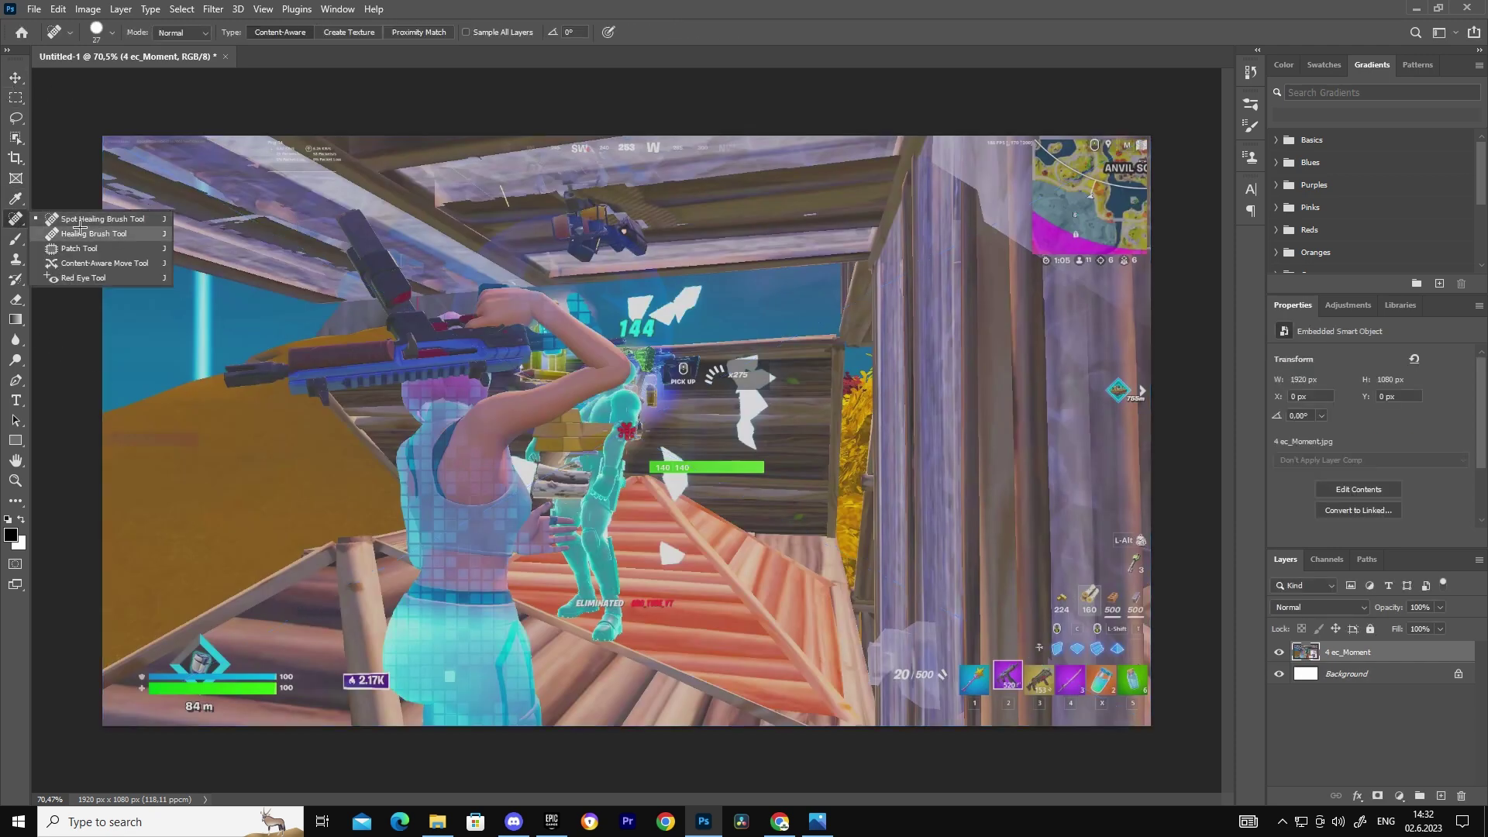
pyautogui.click(108, 220)
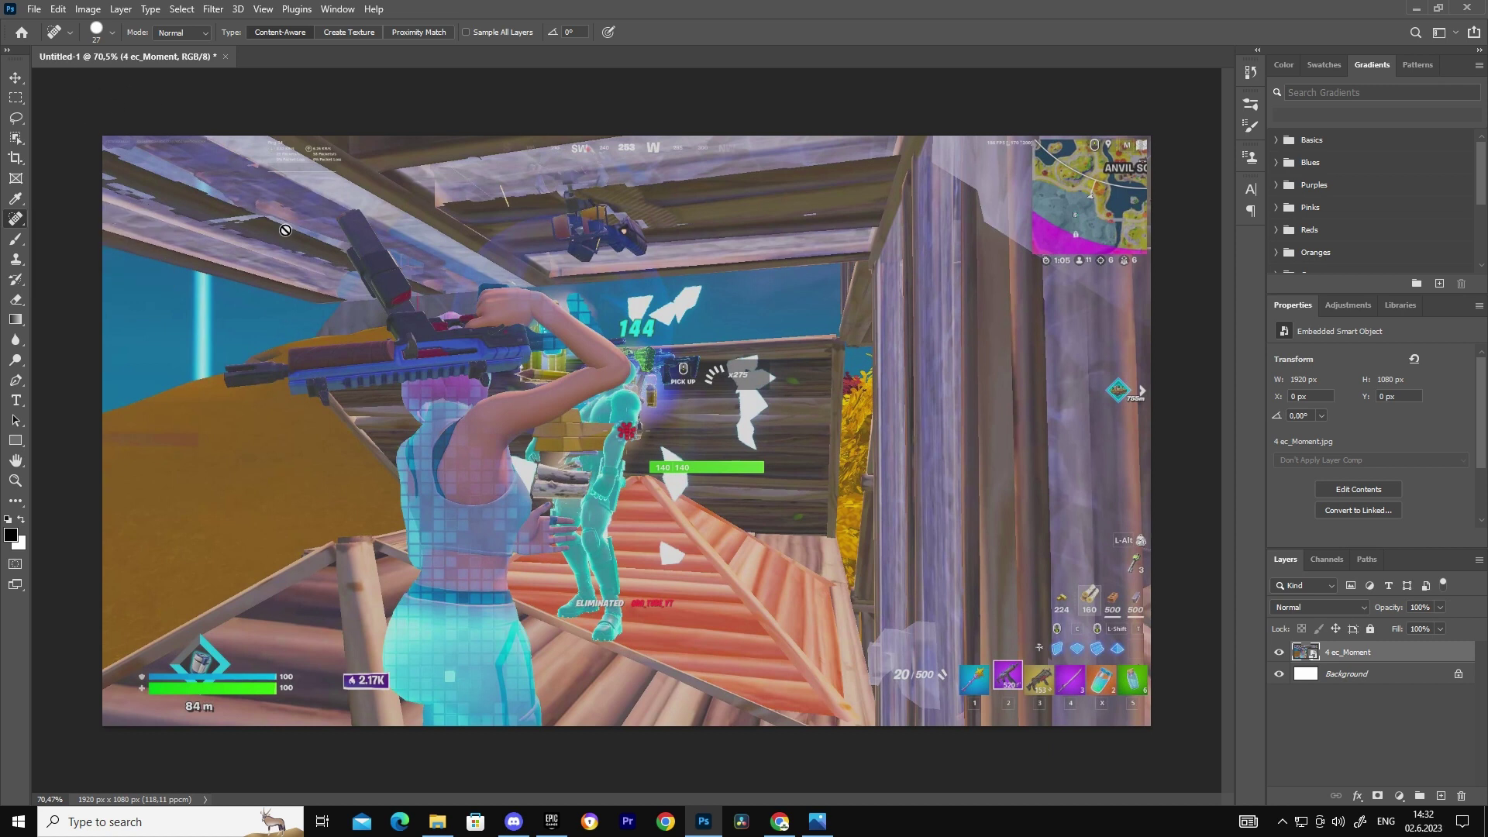
pyautogui.click(471, 342)
pyautogui.click(700, 313)
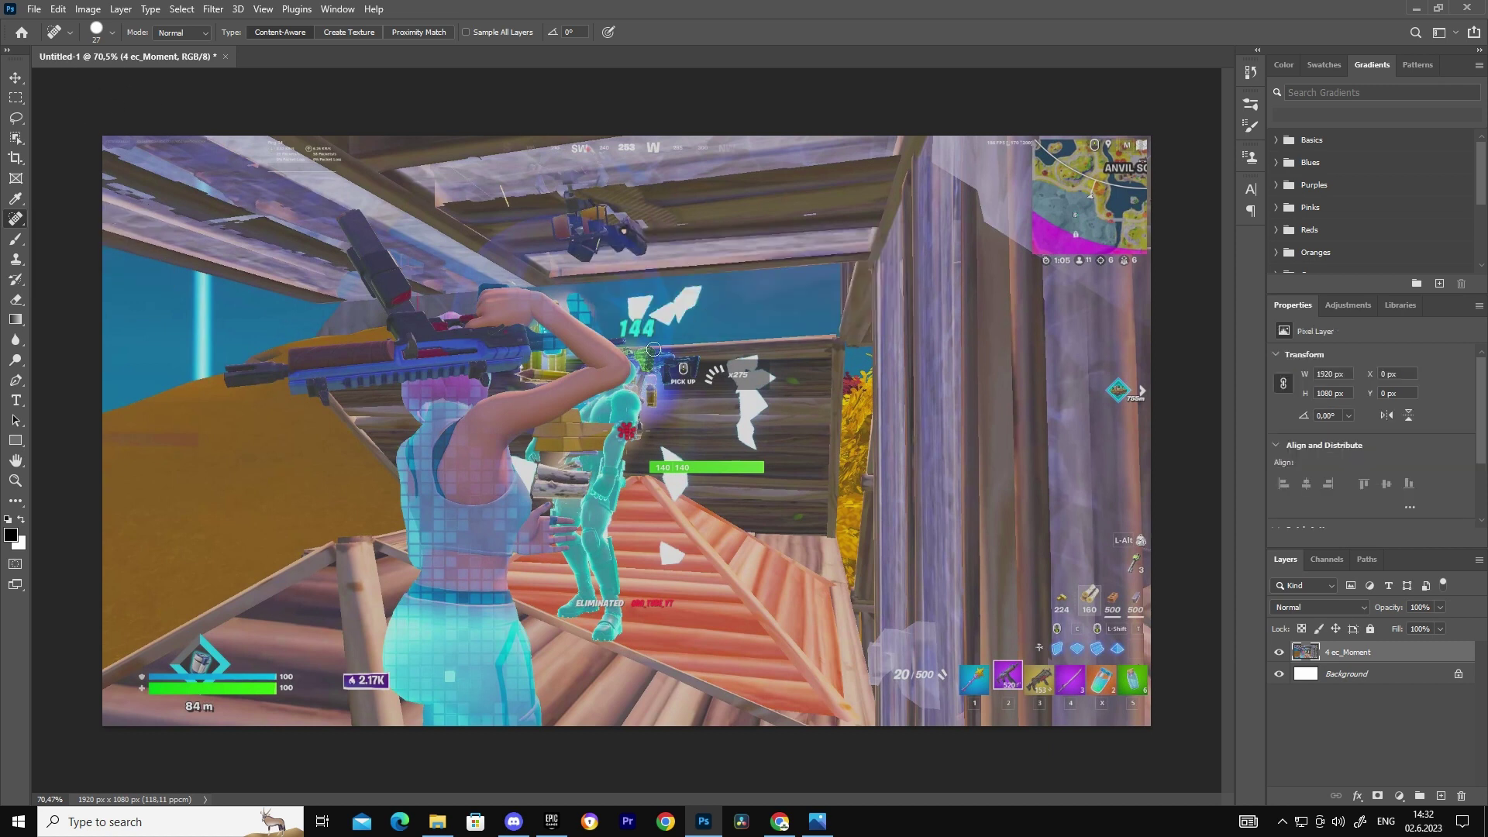
# Adjust the Spot Healing Brush size and paint out the ELIMINATED text, damage number, pick-up prompt and green health bar around the opponent.
pyautogui.click(113, 35)
pyautogui.moveTo(91, 72); pyautogui.dragTo(125, 72)
pyautogui.press('[')
pyautogui.press('[')
pyautogui.press('[')
pyautogui.press('[')
pyautogui.press('[')
pyautogui.press('[')
pyautogui.moveTo(590, 608); pyautogui.dragTo(655, 606)
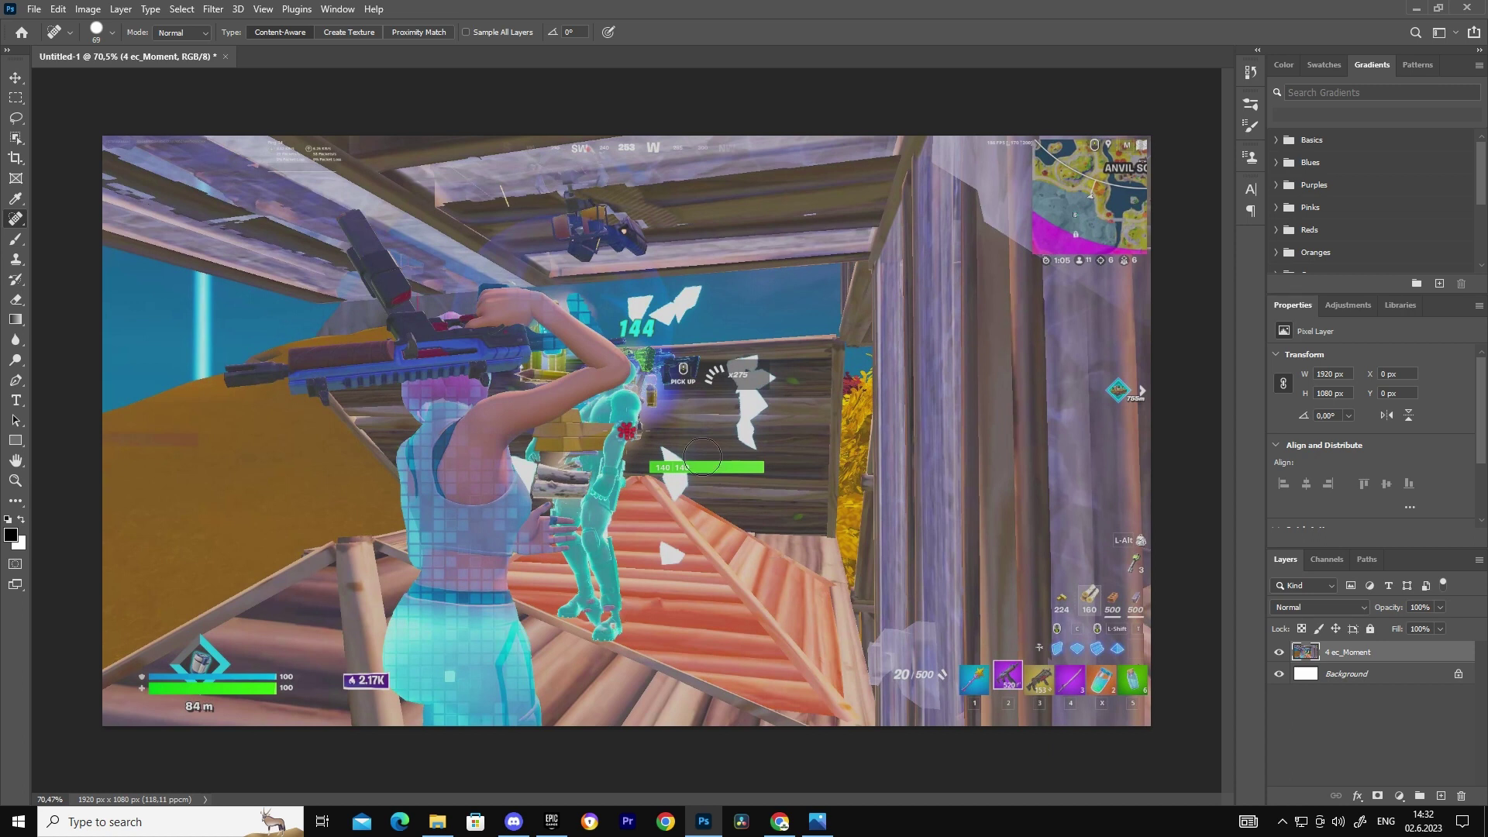
pyautogui.moveTo(672, 376)
pyautogui.mouseDown()
pyautogui.moveTo(764, 375)
pyautogui.moveTo(678, 386)
pyautogui.moveTo(837, 384)
pyautogui.moveTo(744, 380)
pyautogui.moveTo(452, 295)
pyautogui.moveTo(659, 329)
pyautogui.mouseUp()
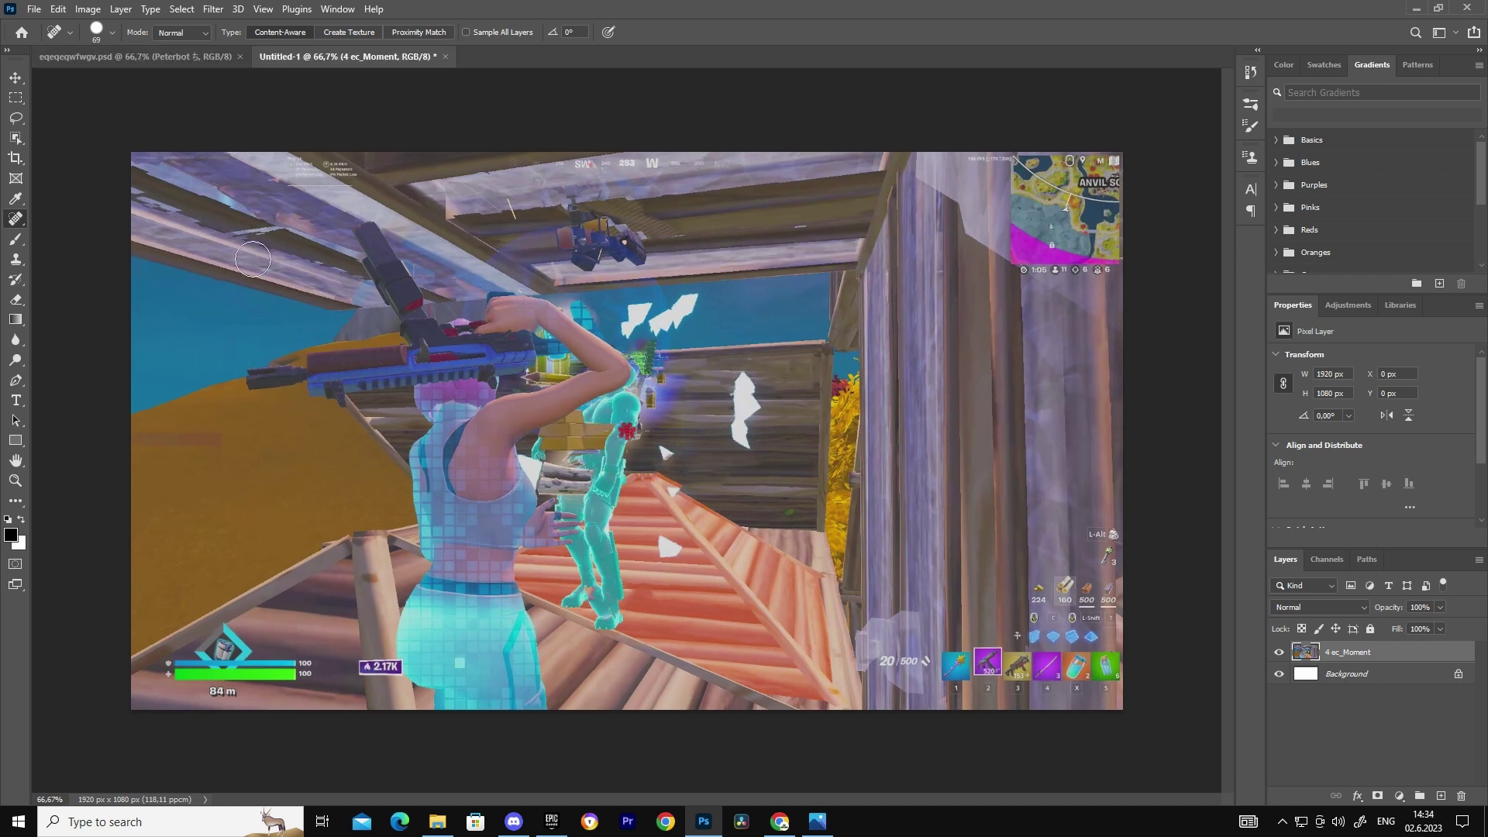
# Duplicate the retouched 4 ec_Moment layer and hide the original.
pyautogui.click(13, 78)
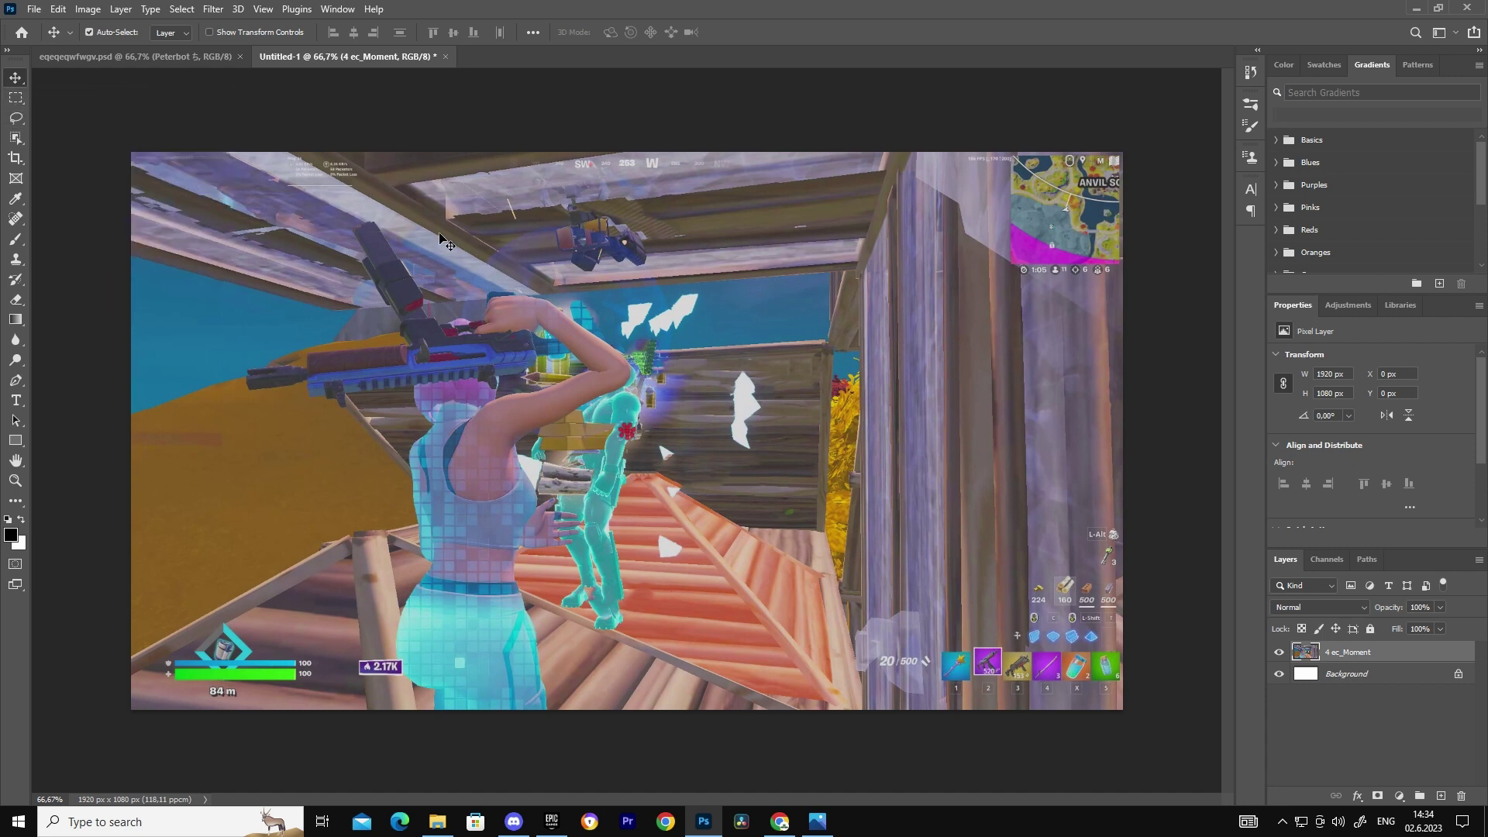
pyautogui.rightClick(1324, 651)
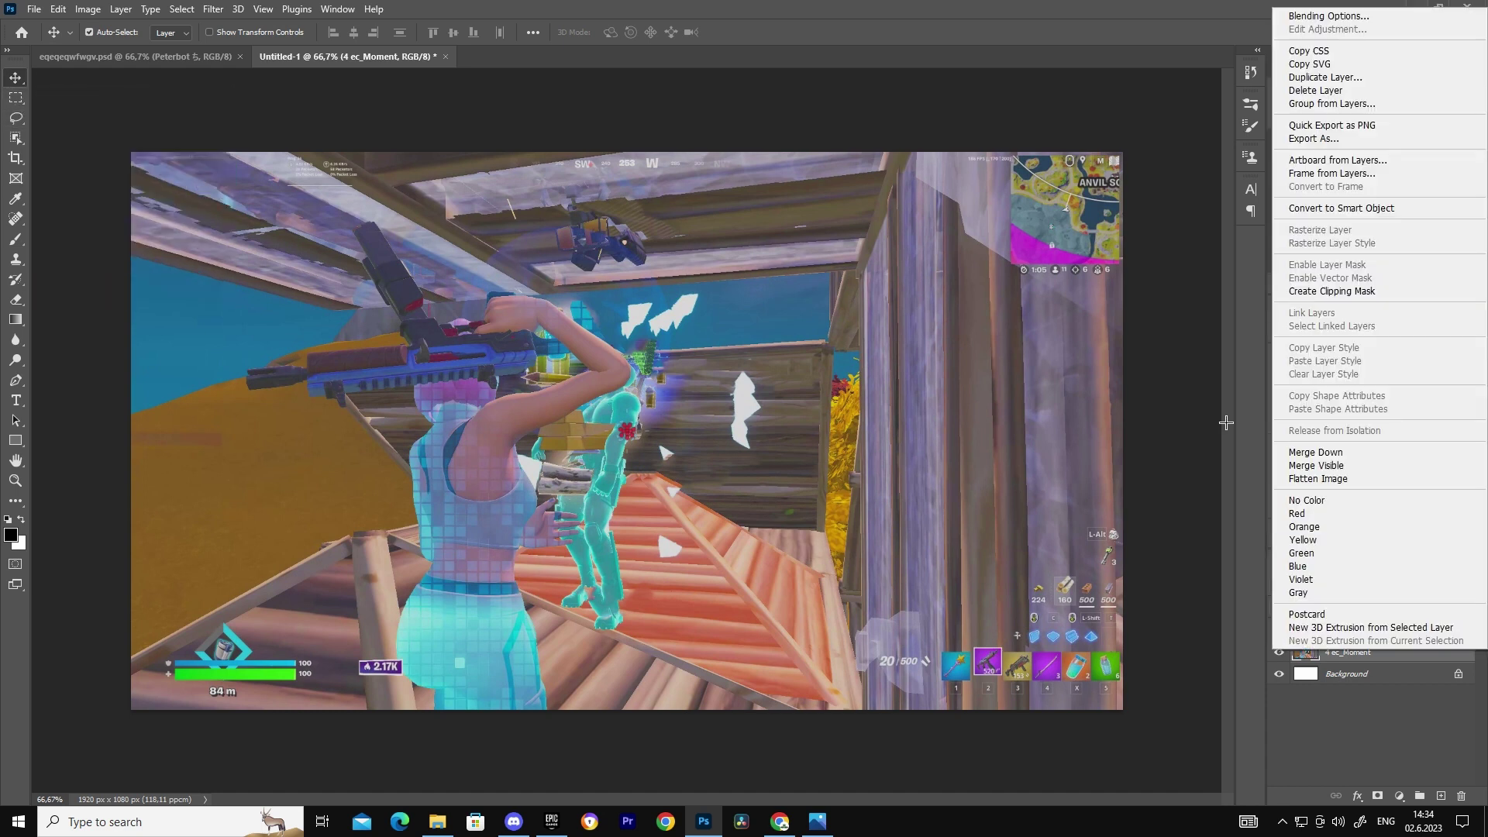
pyautogui.click(1321, 77)
pyautogui.click(870, 228)
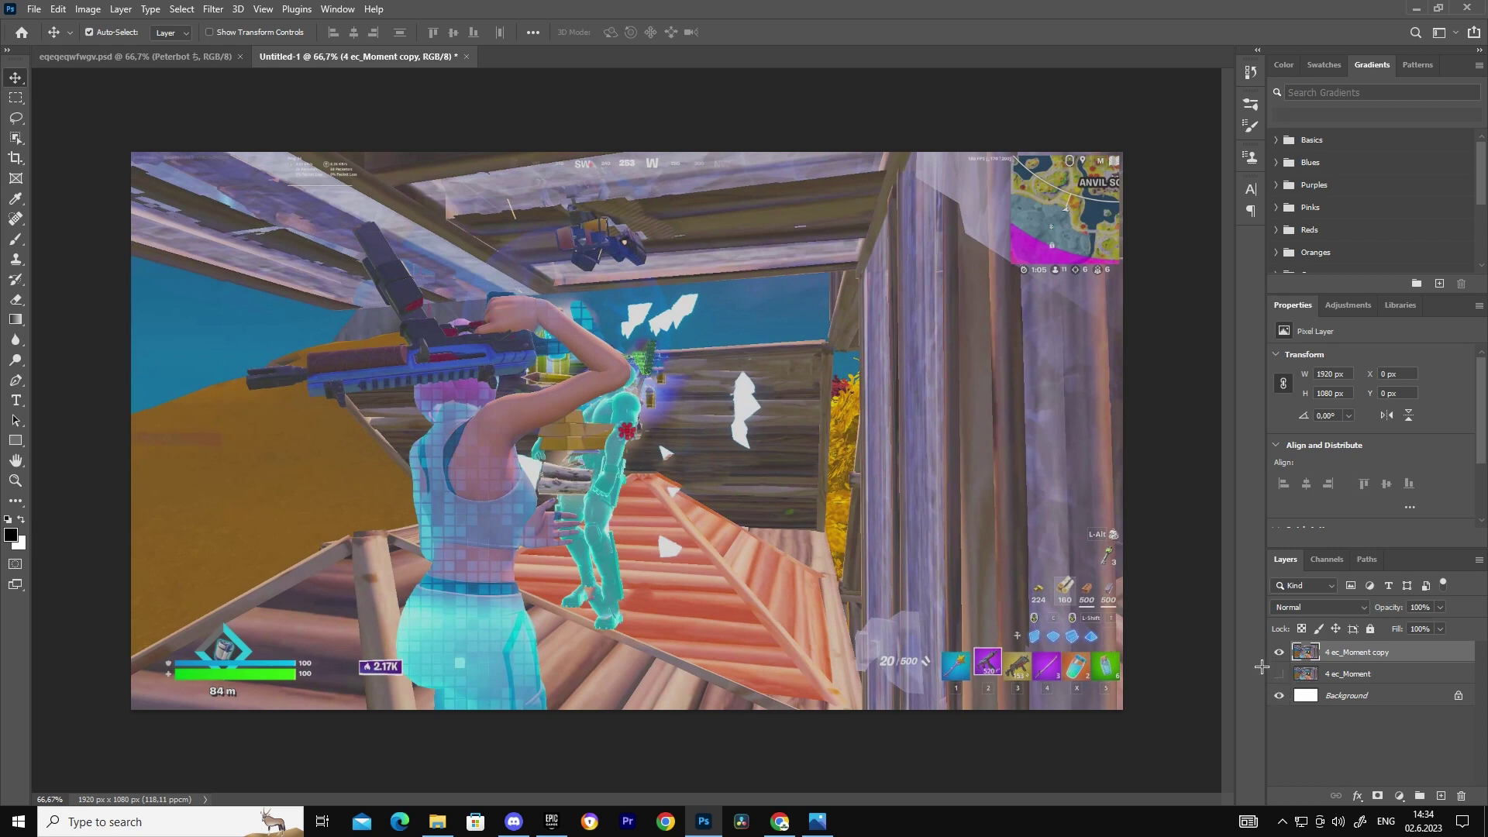
# Erase the player, weapon and opponent from the layer copy with a large soft Eraser.
pyautogui.click(19, 299)
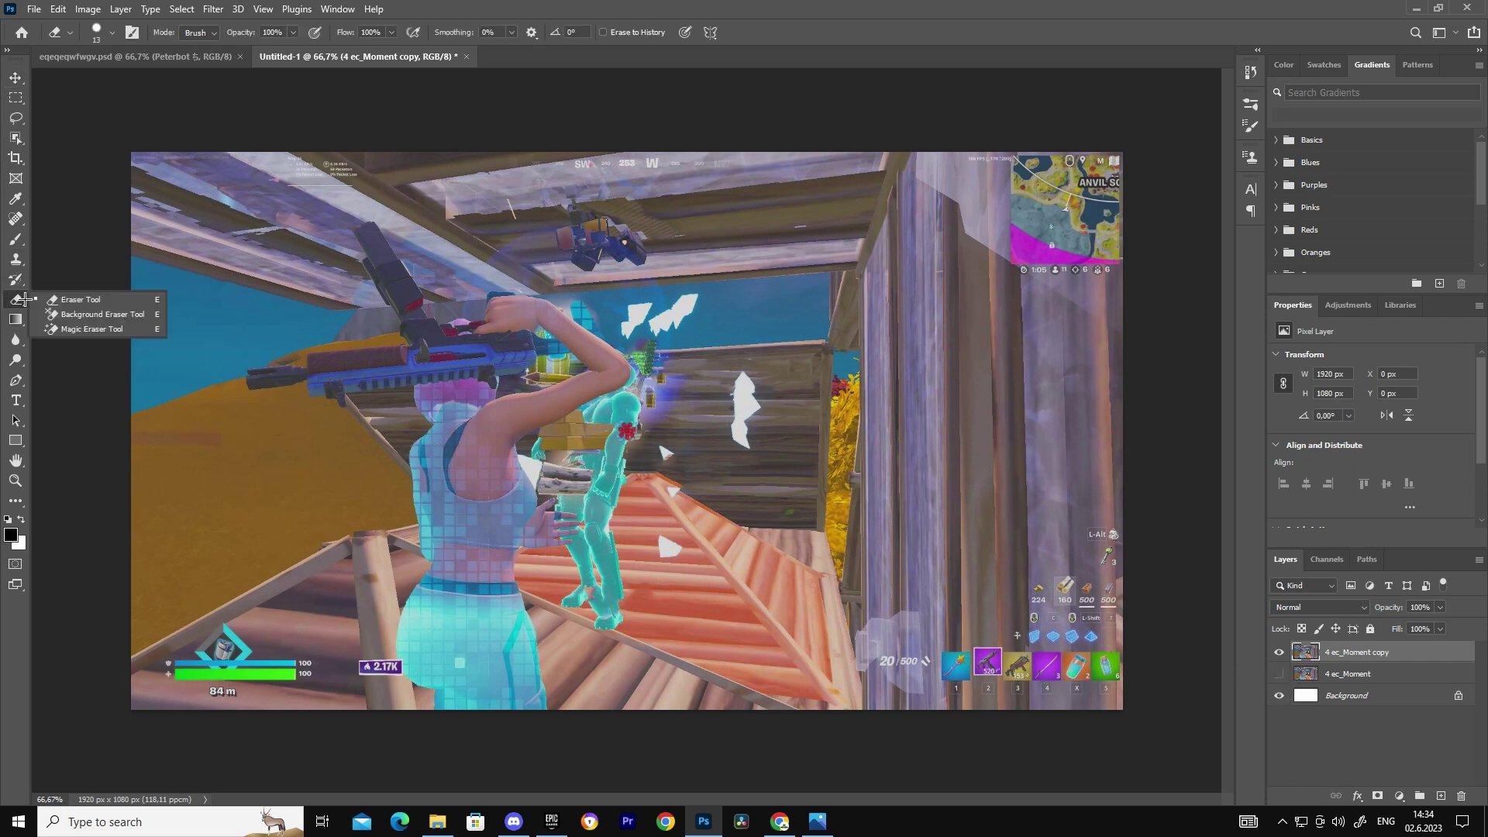
pyautogui.click(80, 299)
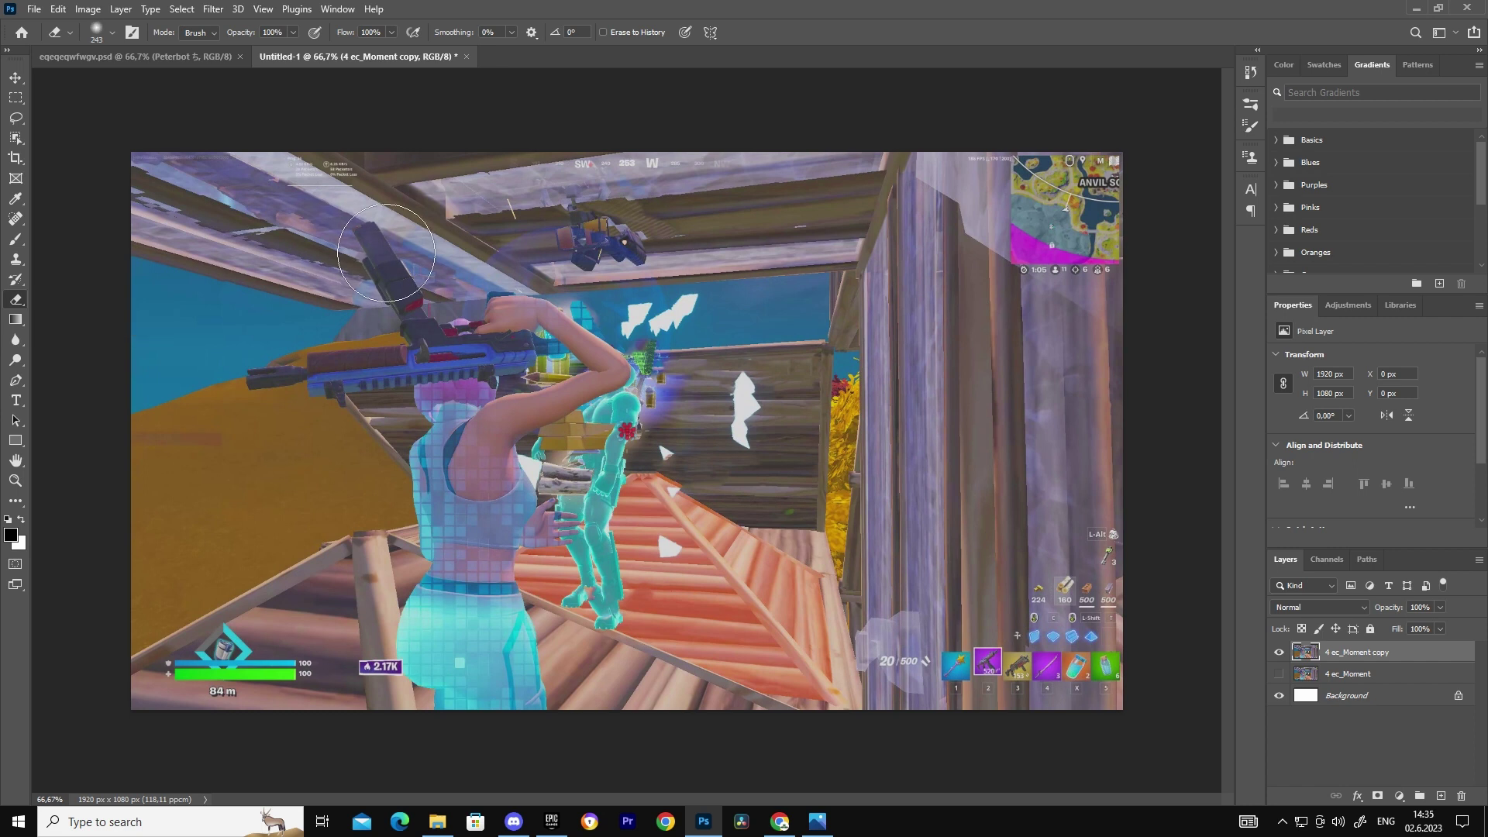
pyautogui.moveTo(358, 250)
pyautogui.mouseDown()
pyautogui.moveTo(392, 274)
pyautogui.moveTo(353, 325)
pyautogui.moveTo(265, 380)
pyautogui.moveTo(511, 362)
pyautogui.moveTo(565, 422)
pyautogui.moveTo(514, 462)
pyautogui.moveTo(528, 648)
pyautogui.moveTo(489, 508)
pyautogui.moveTo(451, 458)
pyautogui.moveTo(387, 418)
pyautogui.moveTo(514, 619)
pyautogui.moveTo(409, 668)
pyautogui.moveTo(488, 585)
pyautogui.moveTo(621, 376)
pyautogui.moveTo(581, 590)
pyautogui.moveTo(647, 529)
pyautogui.moveTo(696, 415)
pyautogui.moveTo(607, 324)
pyautogui.moveTo(739, 407)
pyautogui.moveTo(551, 268)
pyautogui.moveTo(408, 337)
pyautogui.mouseUp()
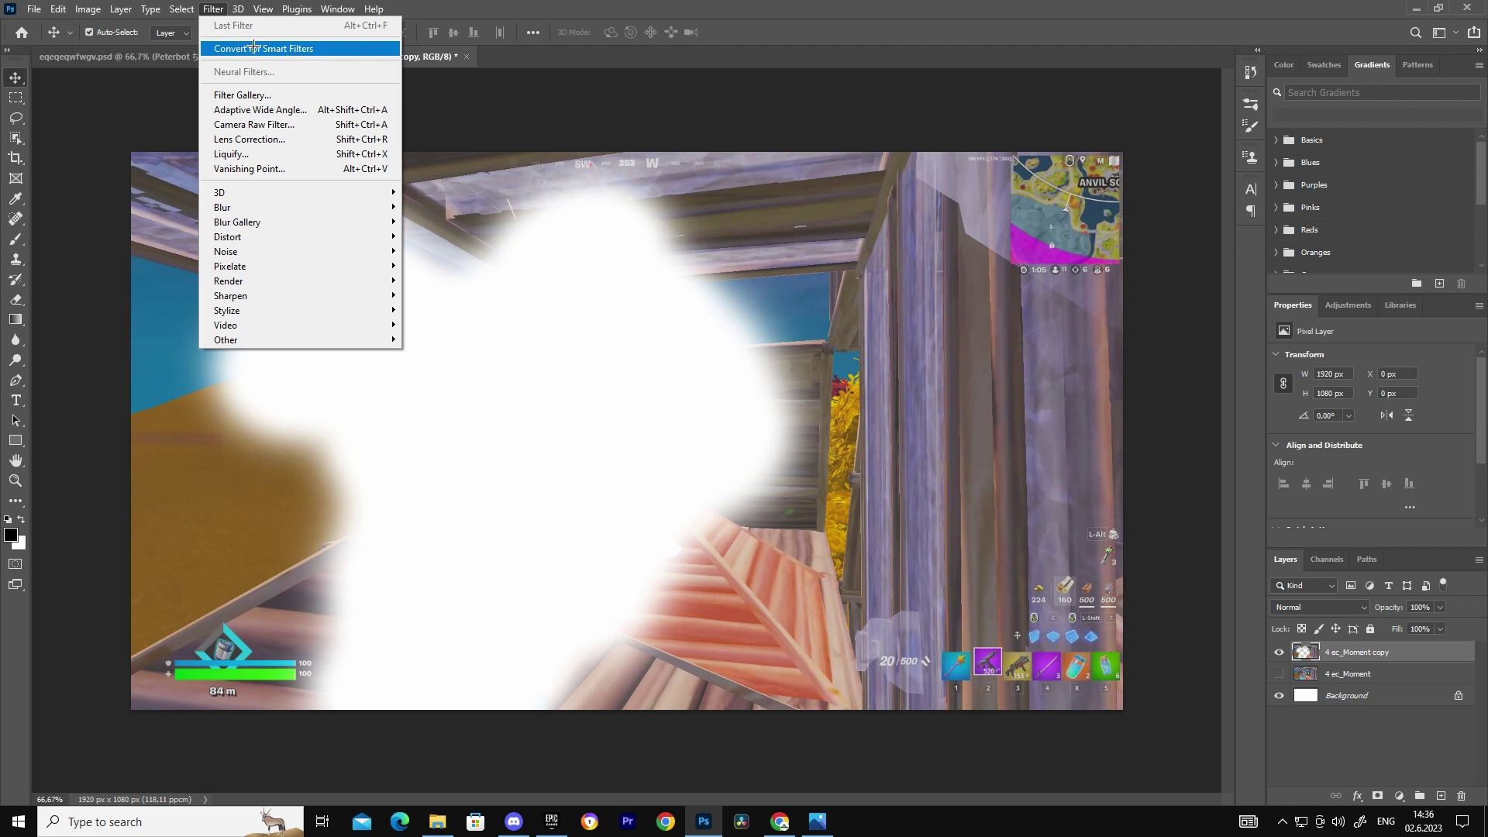
# Apply a Radial Blur smart filter to the erased copy with amount 7, Zoom method and Best quality, and show the original layer.
pyautogui.click(254, 48)
pyautogui.click(725, 307)
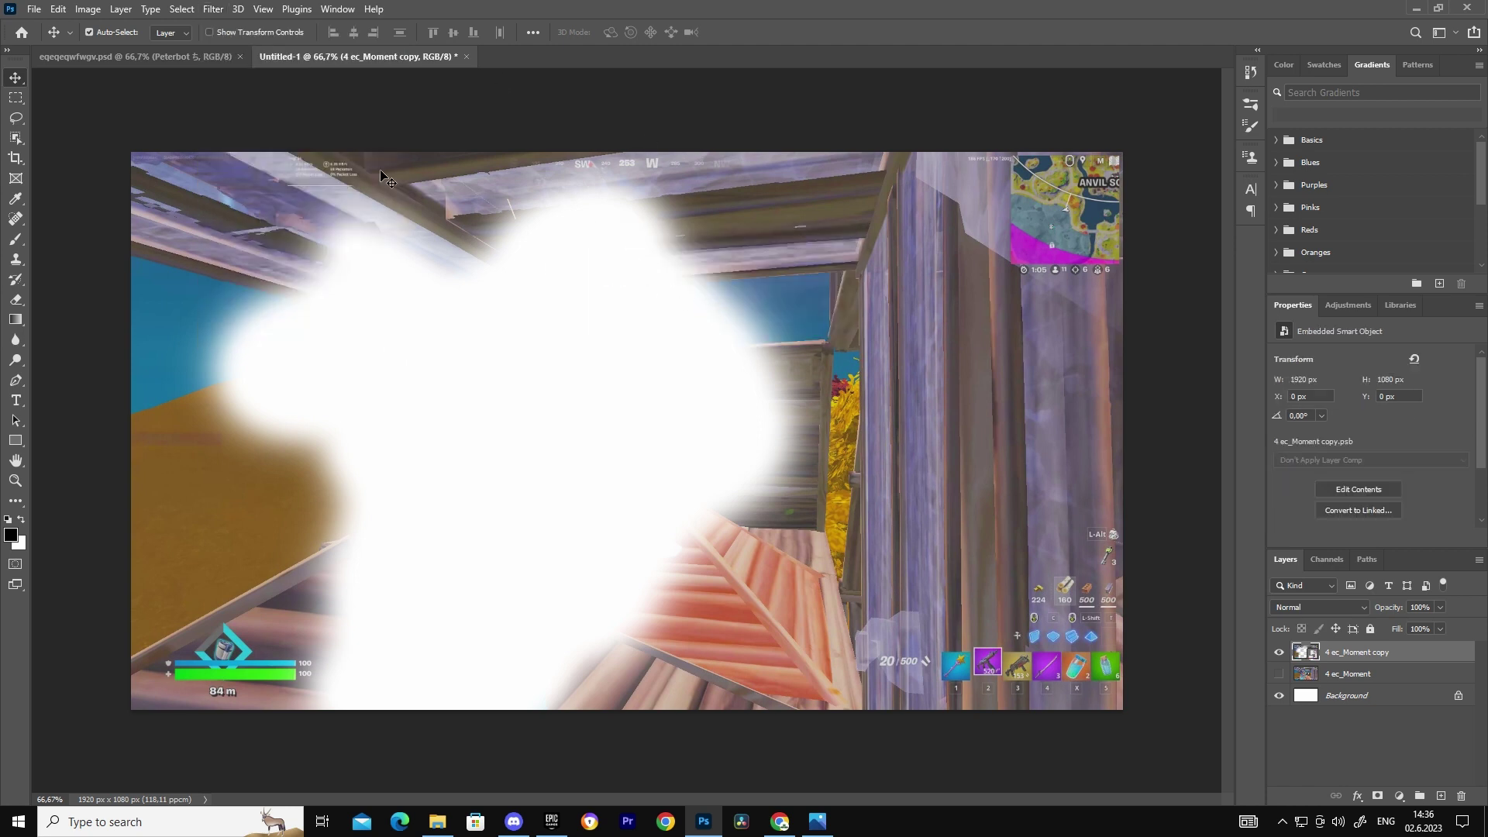
pyautogui.click(212, 11)
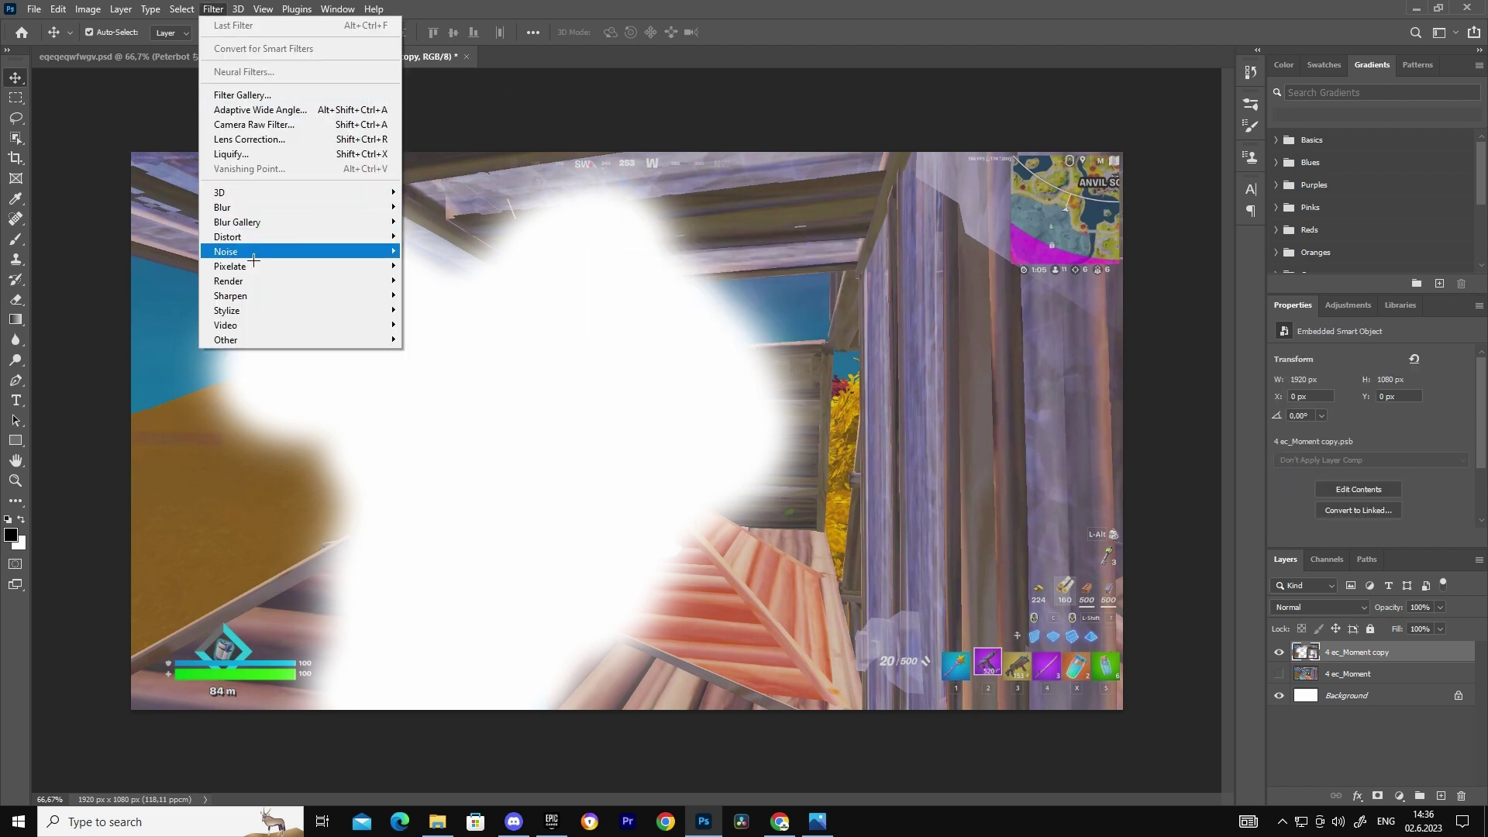
pyautogui.moveTo(234, 207)
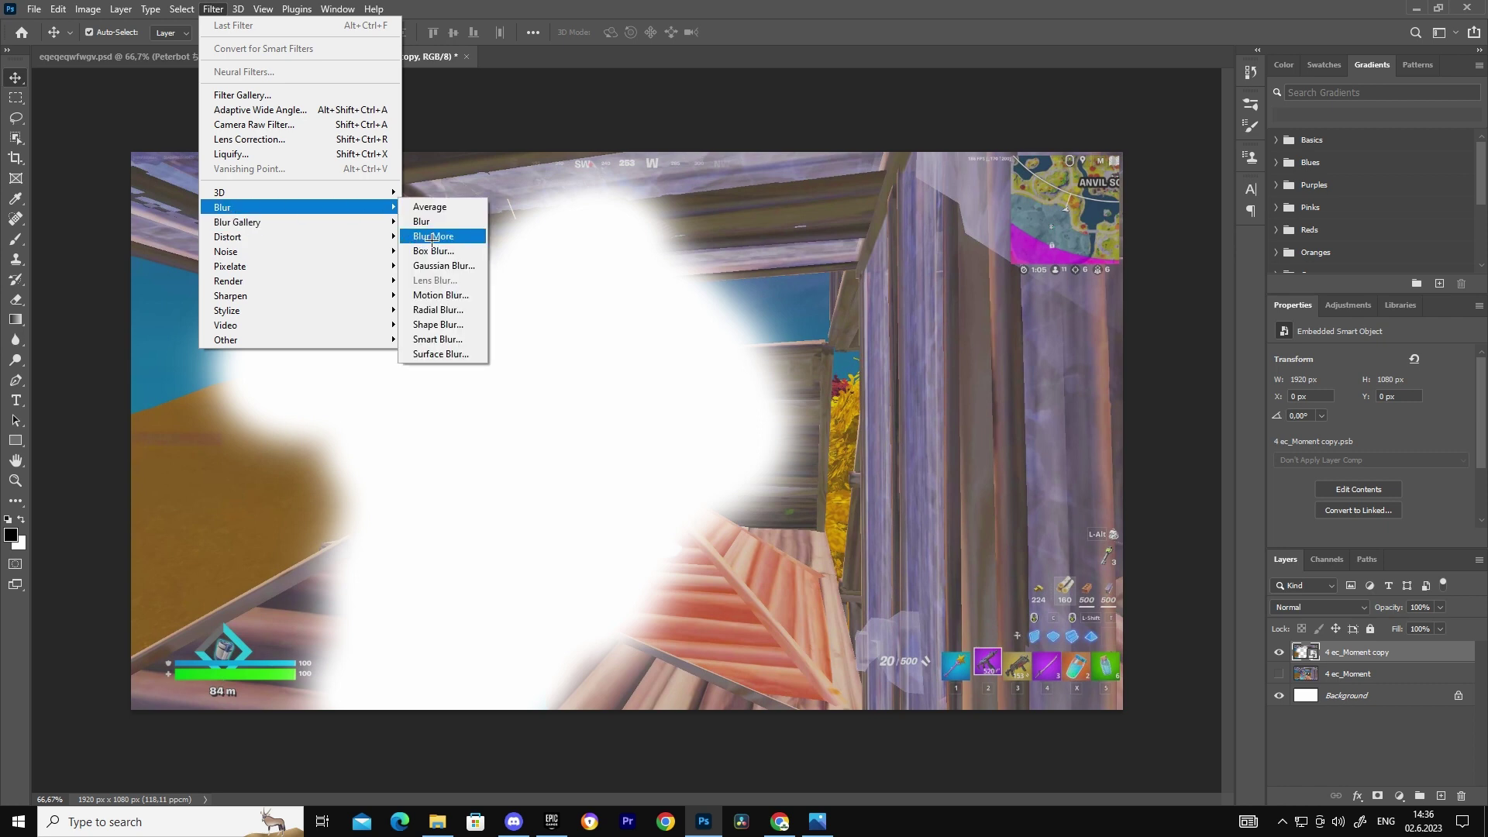
pyautogui.click(437, 310)
pyautogui.write('7')
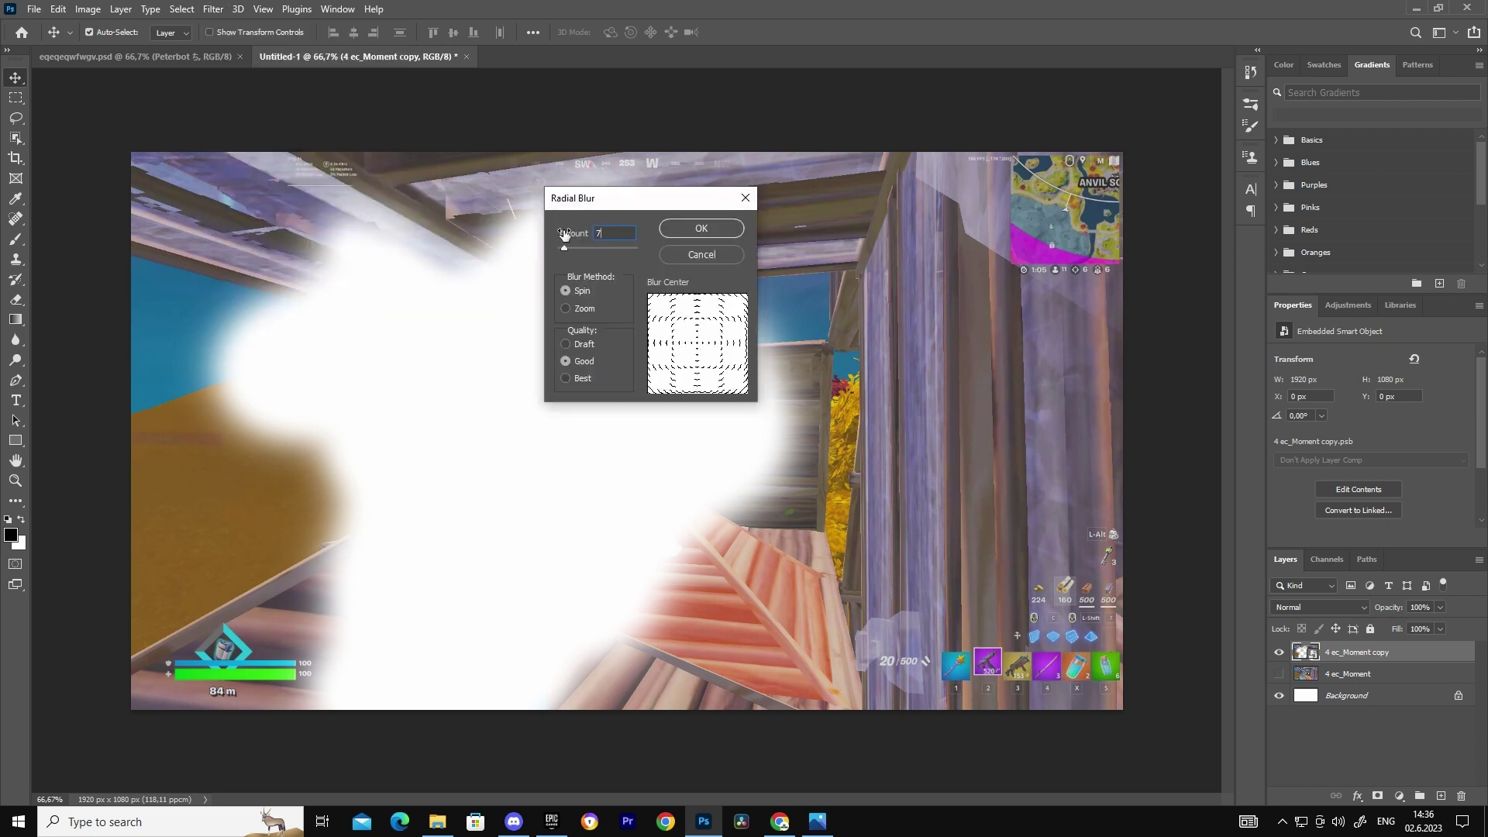
pyautogui.click(565, 309)
pyautogui.click(565, 377)
pyautogui.click(702, 228)
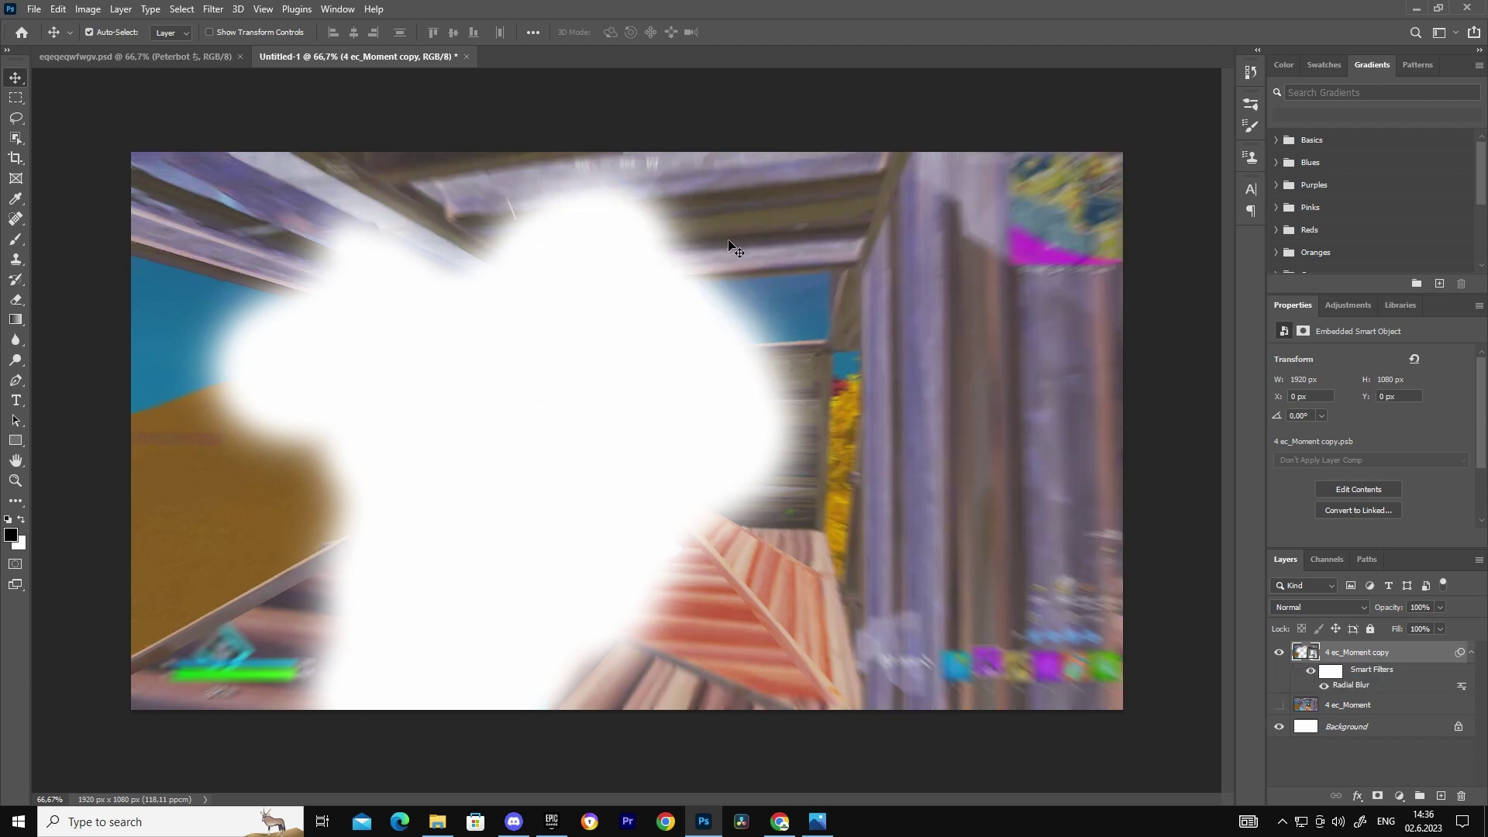
pyautogui.click(1280, 705)
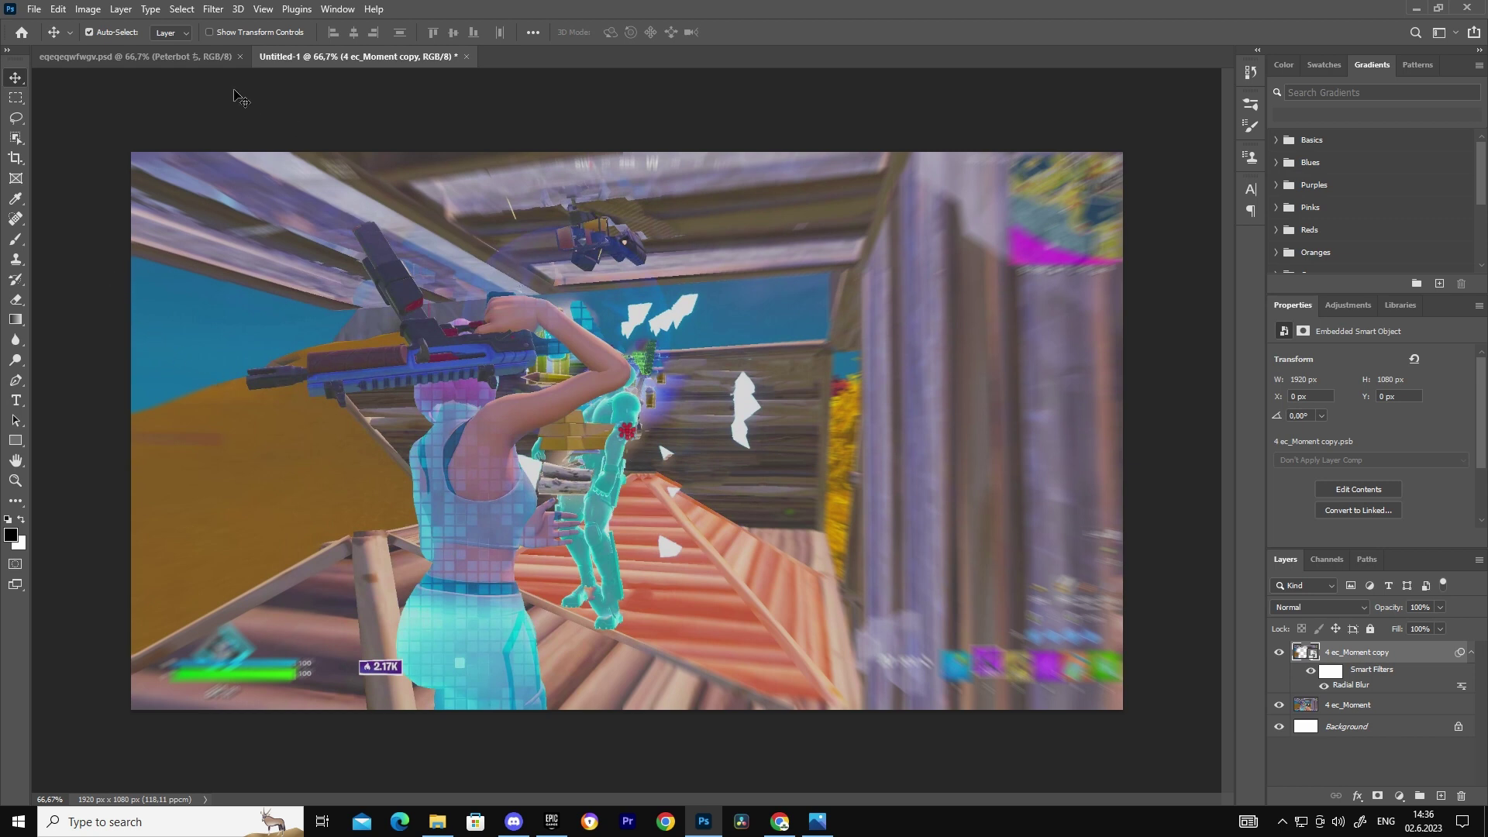
# Bring the 207, ELIMINATED and red player-name texts over from the other open PSD and position them above and below the opponent.
pyautogui.click(170, 63)
pyautogui.moveTo(658, 372); pyautogui.dragTo(664, 294)
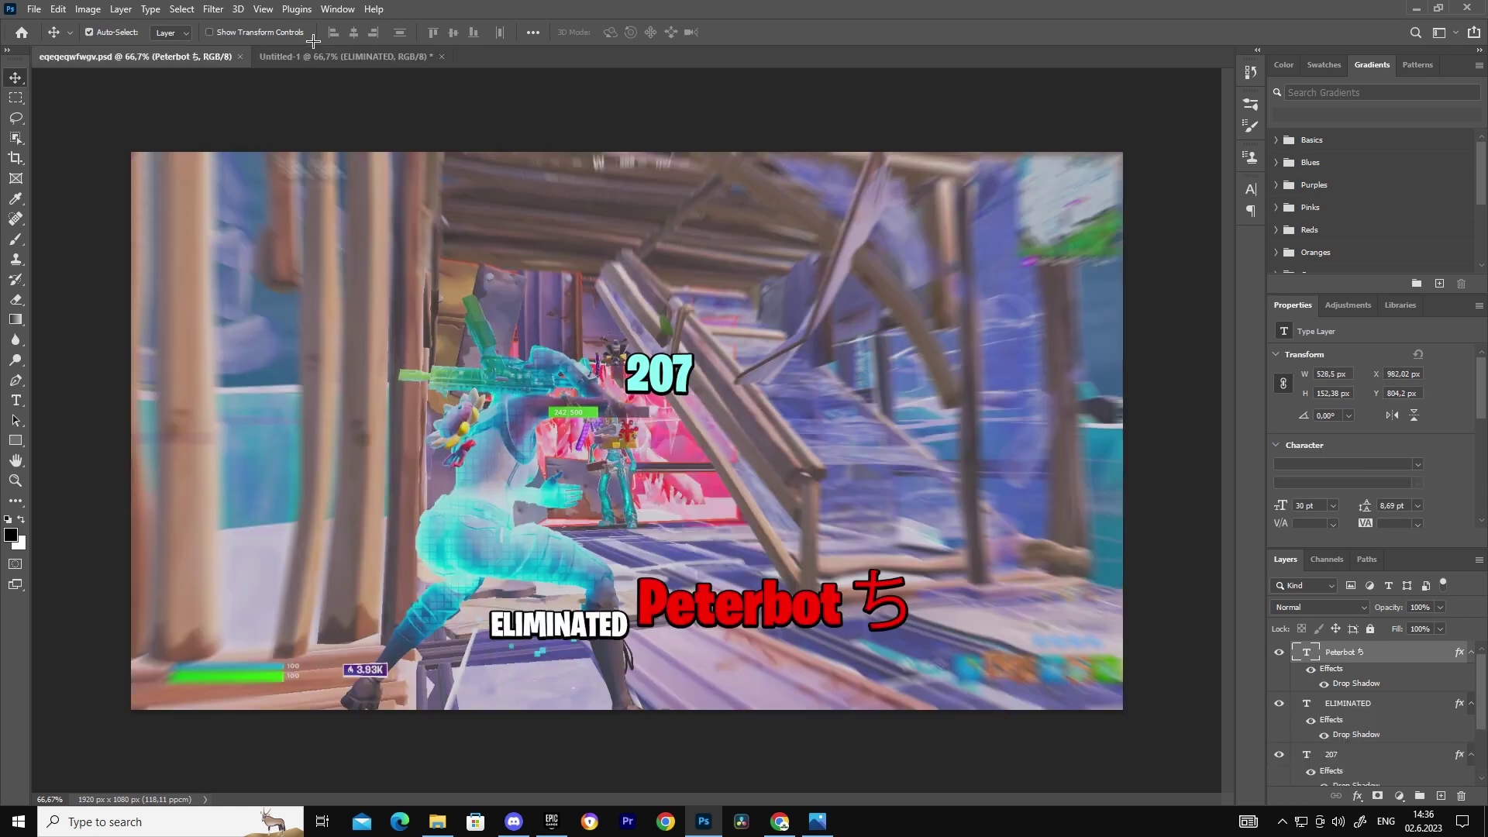
pyautogui.click(345, 57)
pyautogui.moveTo(342, 103); pyautogui.dragTo(657, 612)
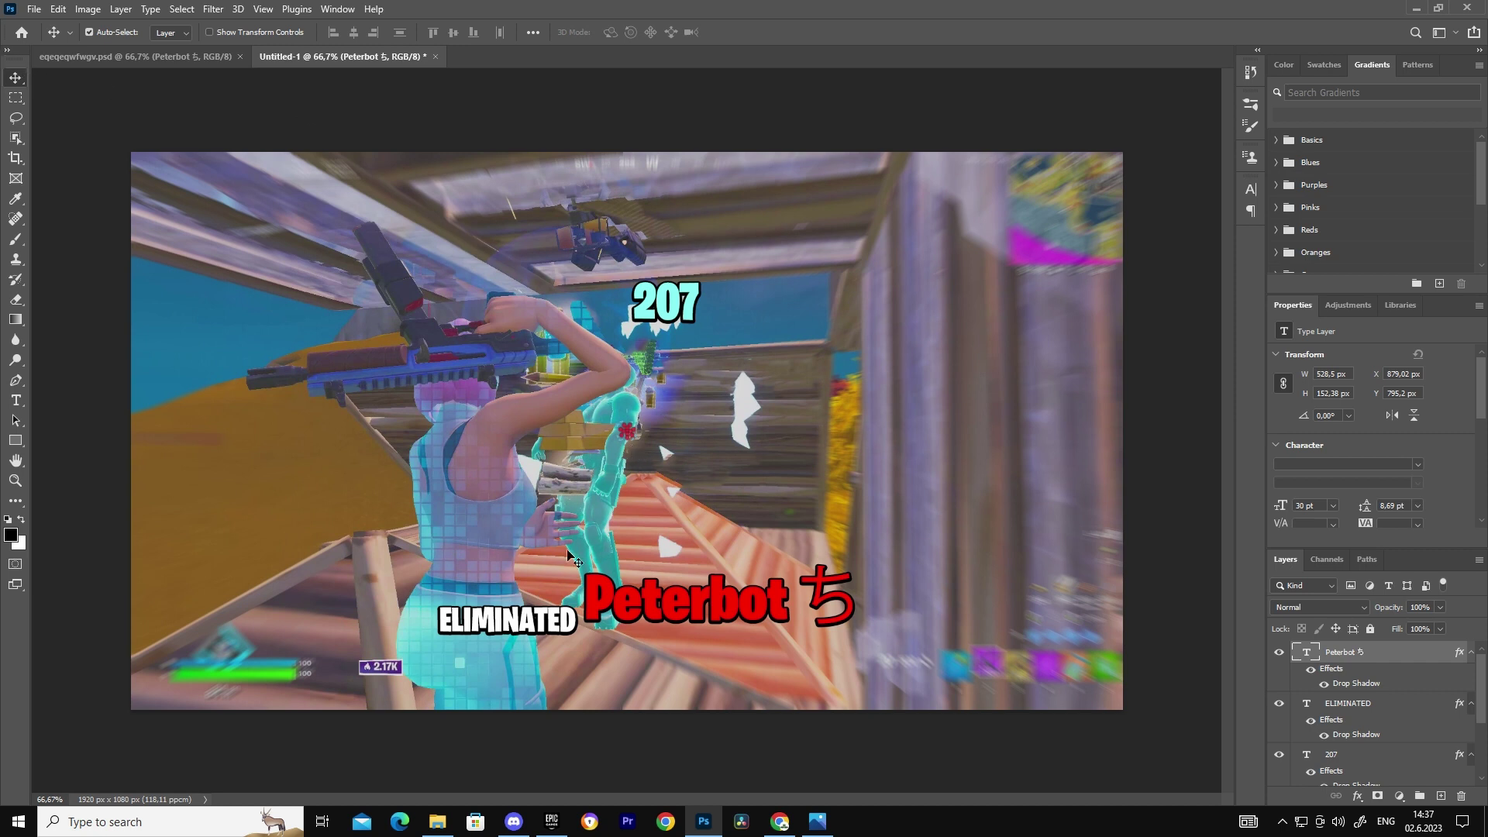
pyautogui.moveTo(625, 607); pyautogui.dragTo(629, 607)
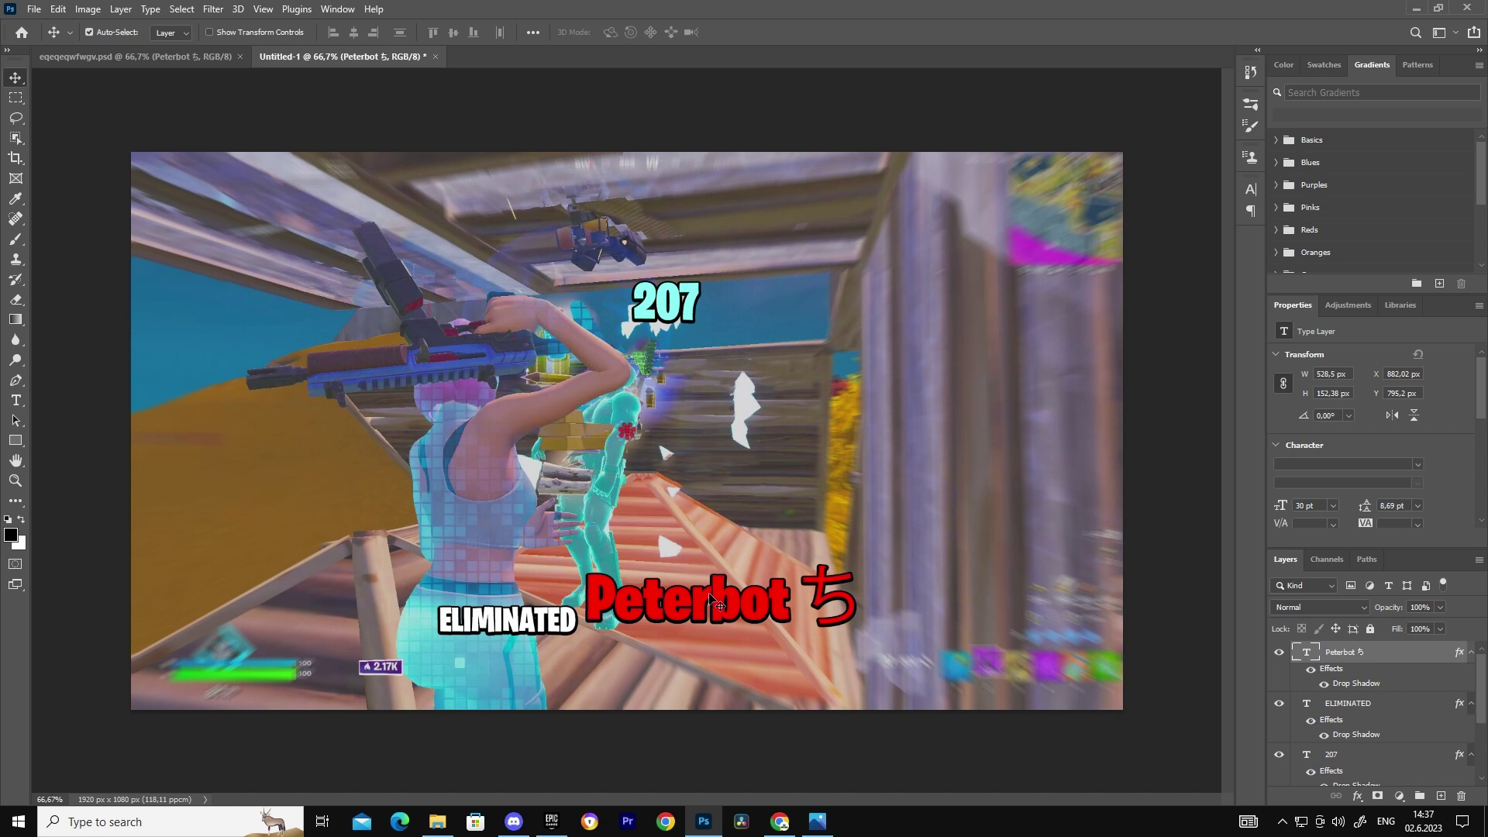
# Replace the red player-name text below the opponent with CLIX.
pyautogui.doubleClick(728, 604)
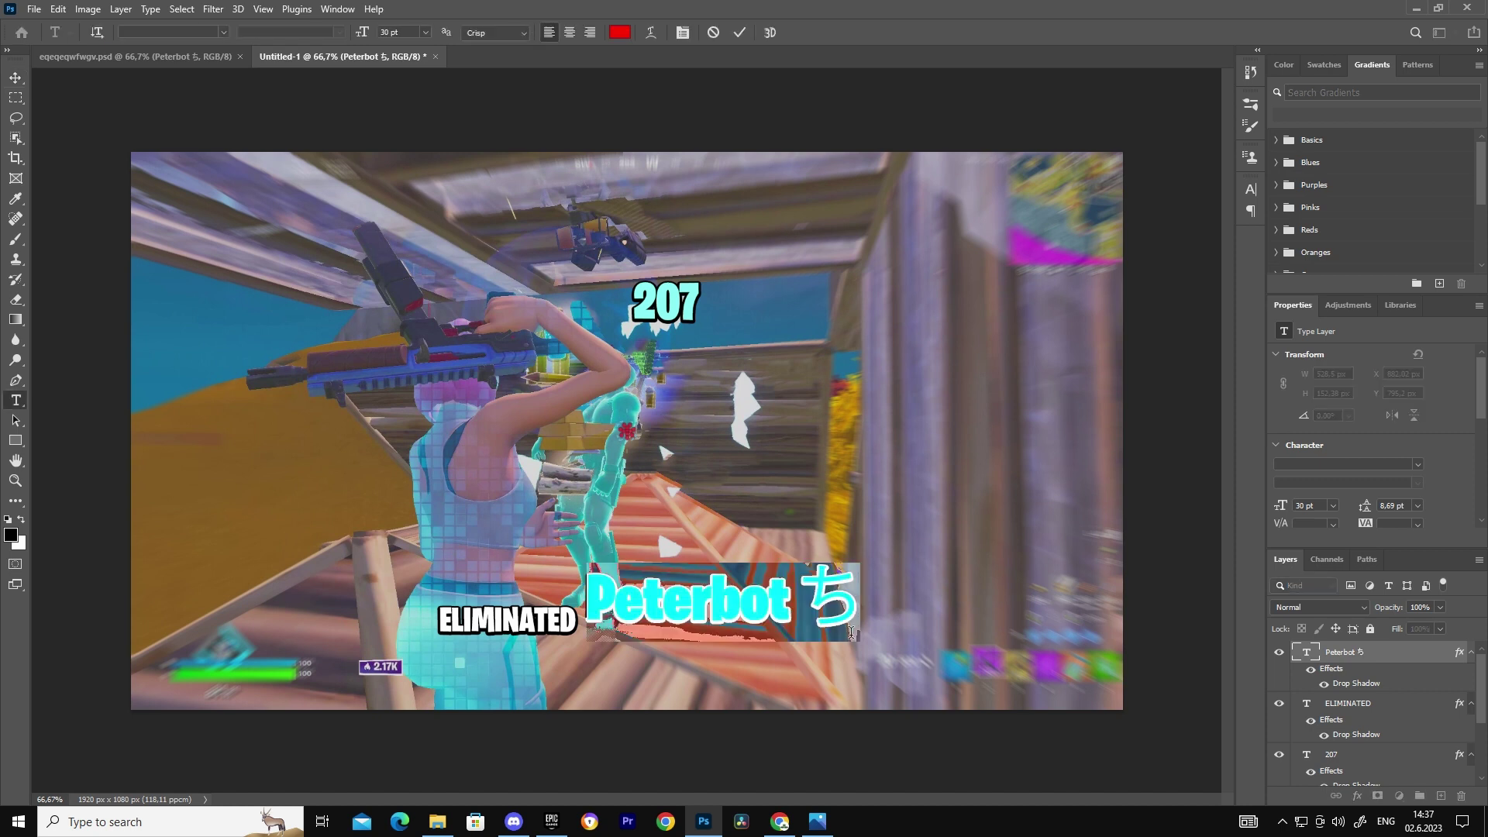
pyautogui.press('BackSpace')
pyautogui.write('Gli')
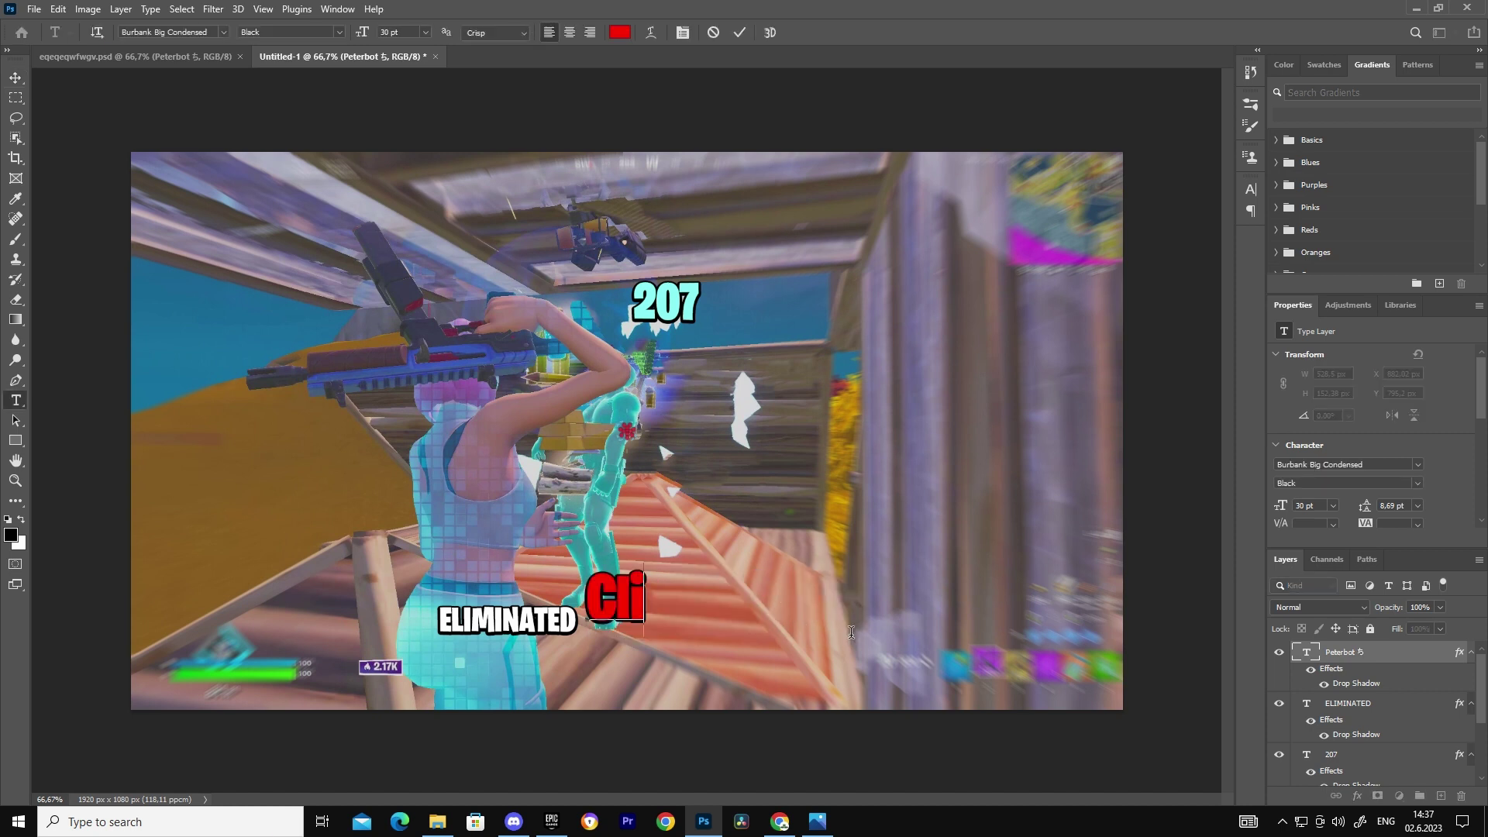
pyautogui.press('BackSpace')
pyautogui.press('BackSpace')
pyautogui.press('BackSpace')
pyautogui.write('CLIX')
pyautogui.click(13, 77)
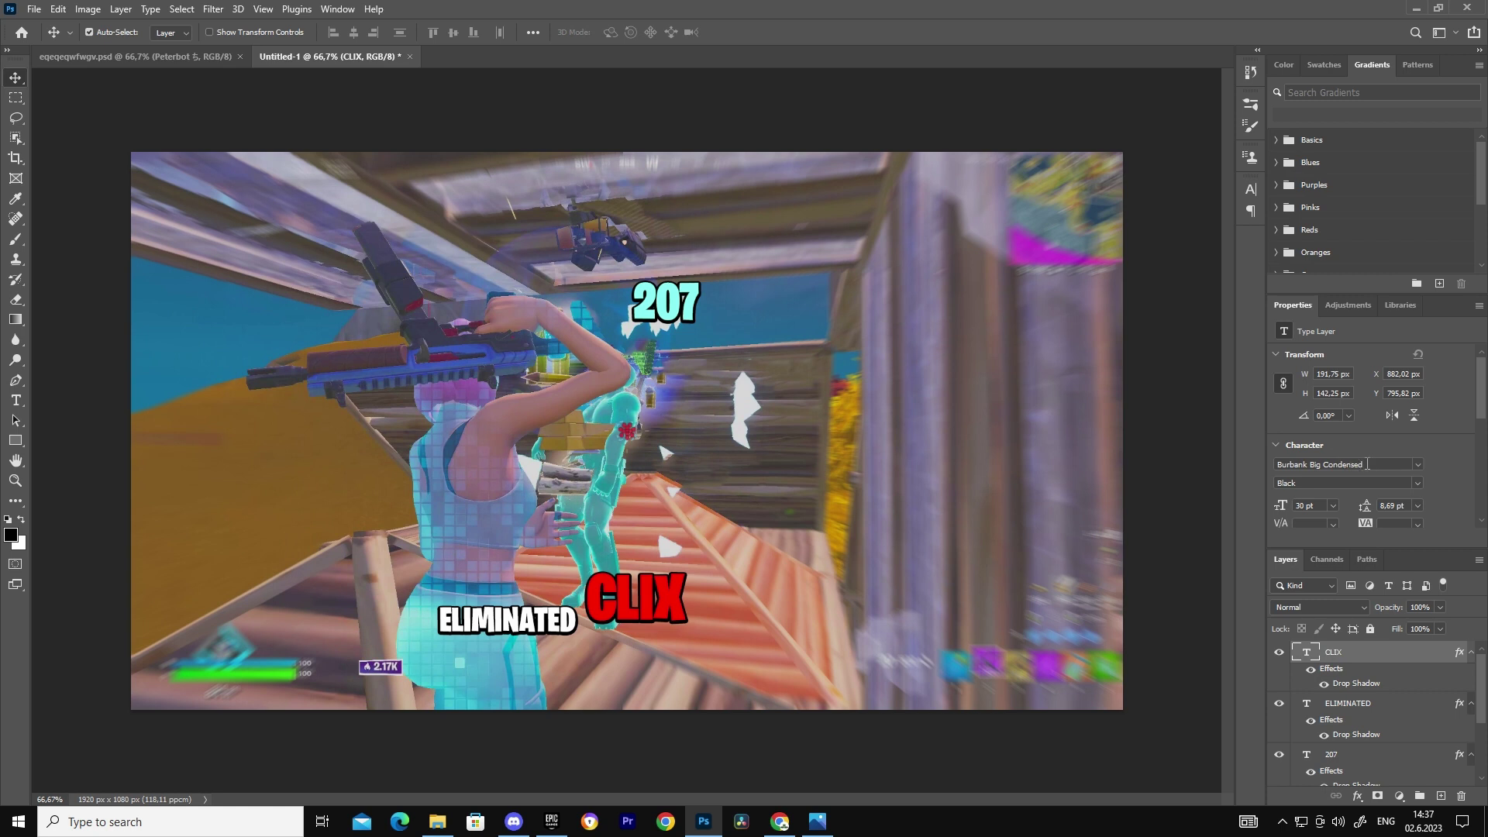
# Look up the Burbank font variants for the CLIX text and nudge the text slightly closer to ELIMINATED.
pyautogui.click(1331, 464)
pyautogui.press('BackSpace')
pyautogui.write('bur')
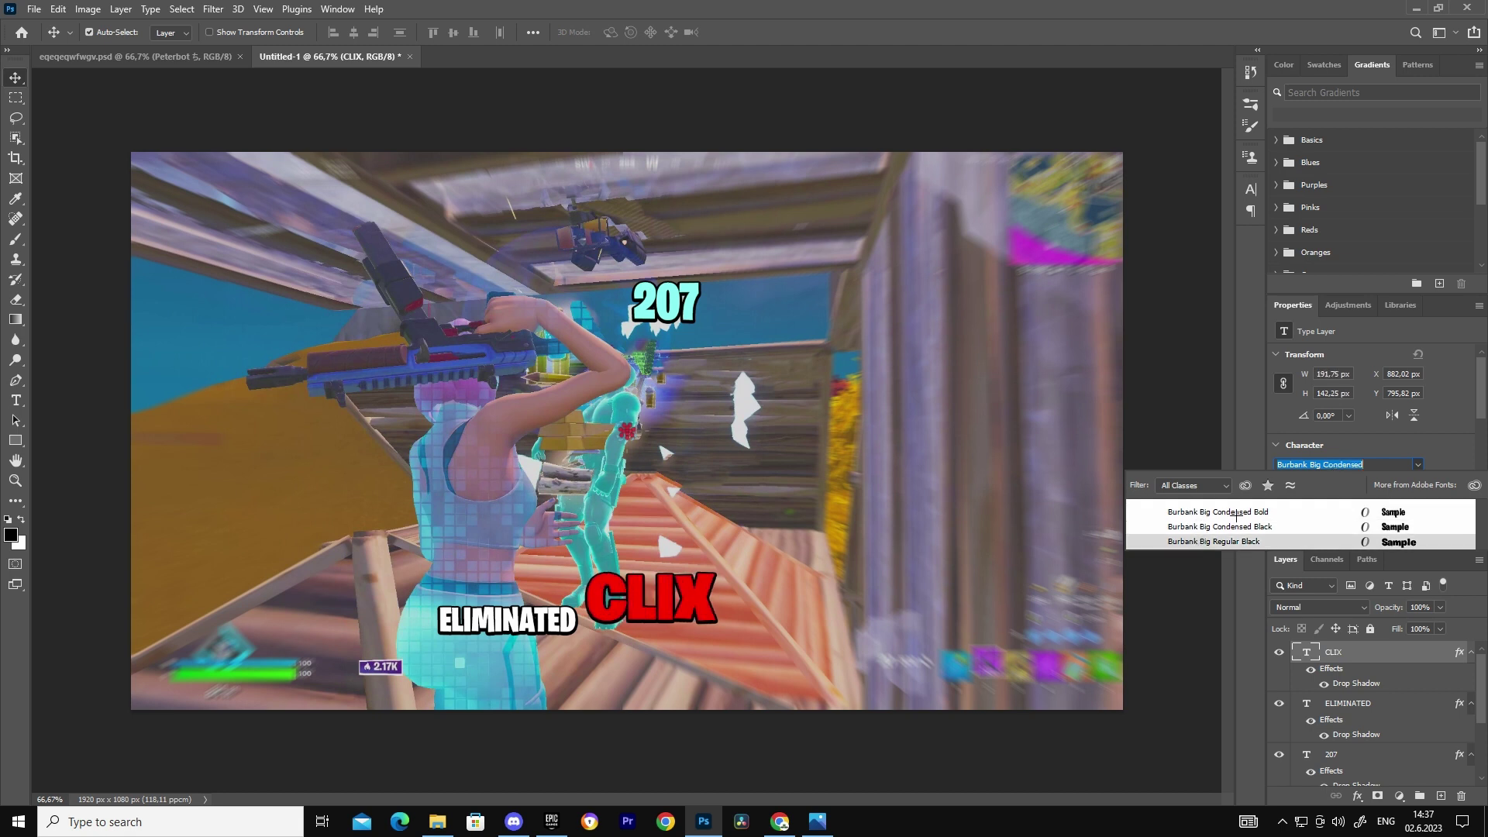
pyautogui.click(7, 76)
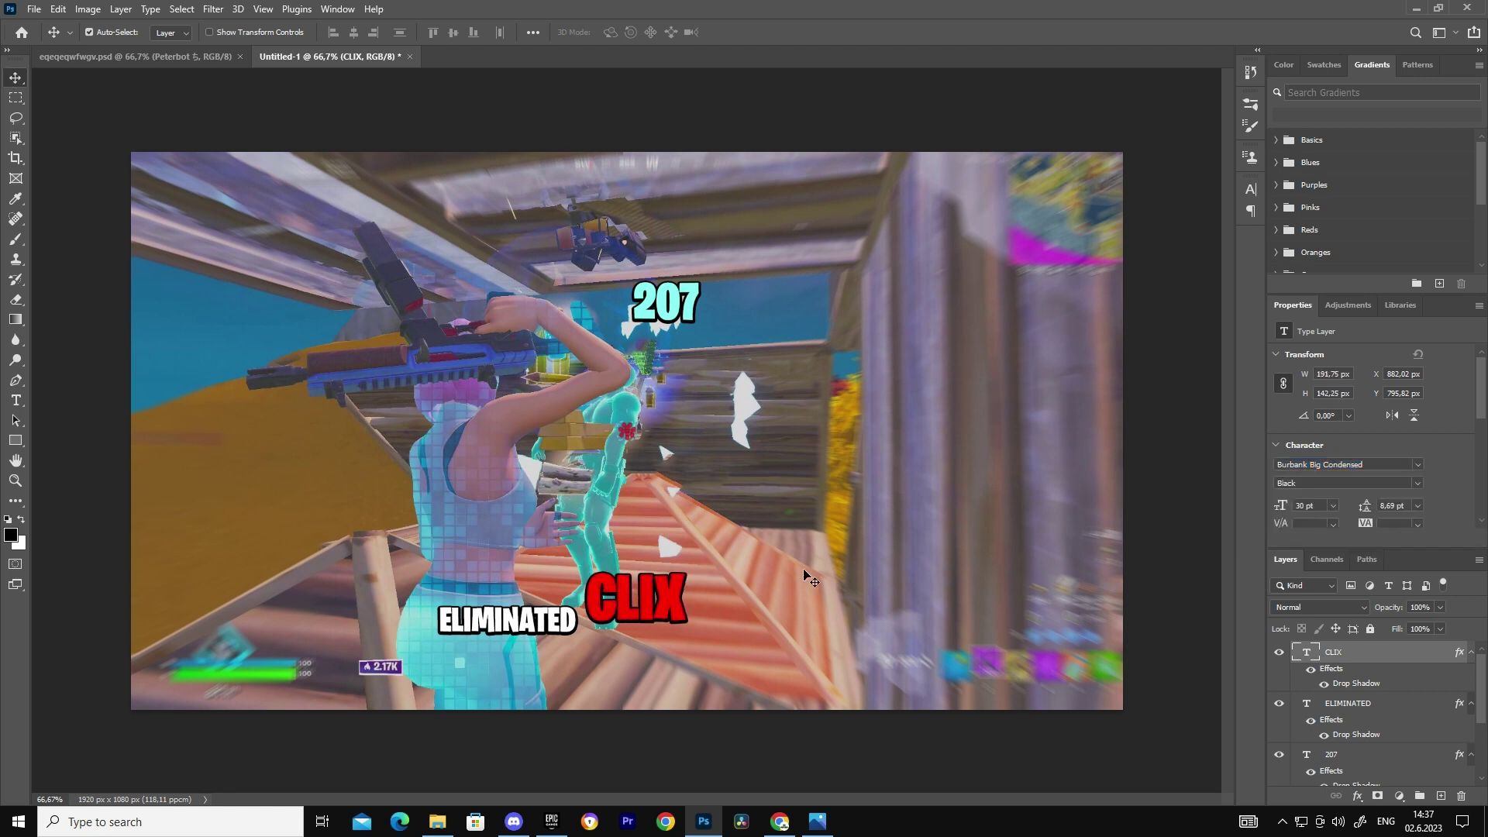
pyautogui.moveTo(634, 593); pyautogui.dragTo(635, 587)
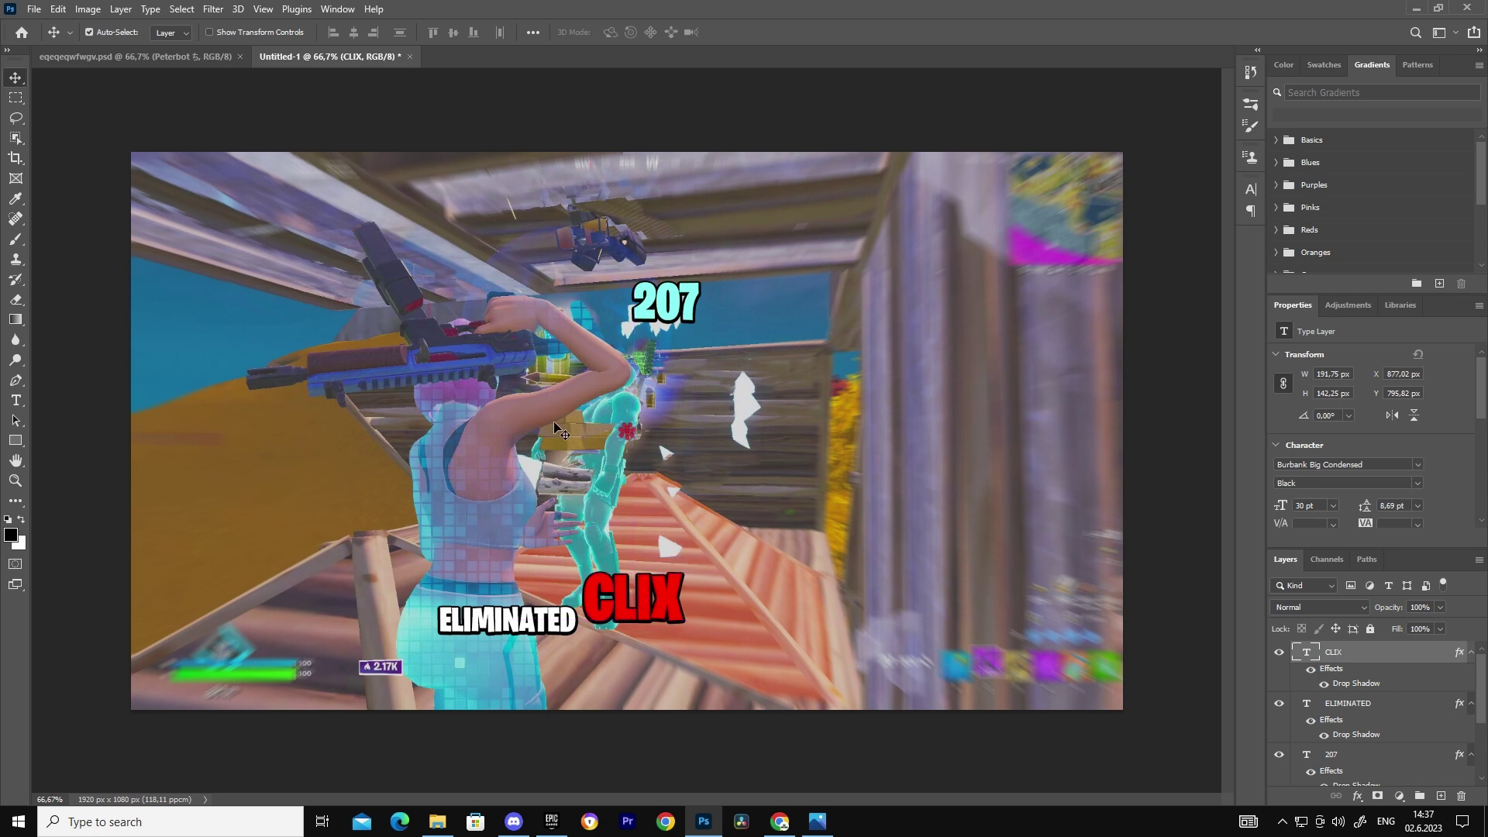
# Export the thumbnail as a PNG to the Downloads folder, named EWQGHEVBQWGEFQTWEFVQWQWVEFQCWVEQ.
pyautogui.click(34, 9)
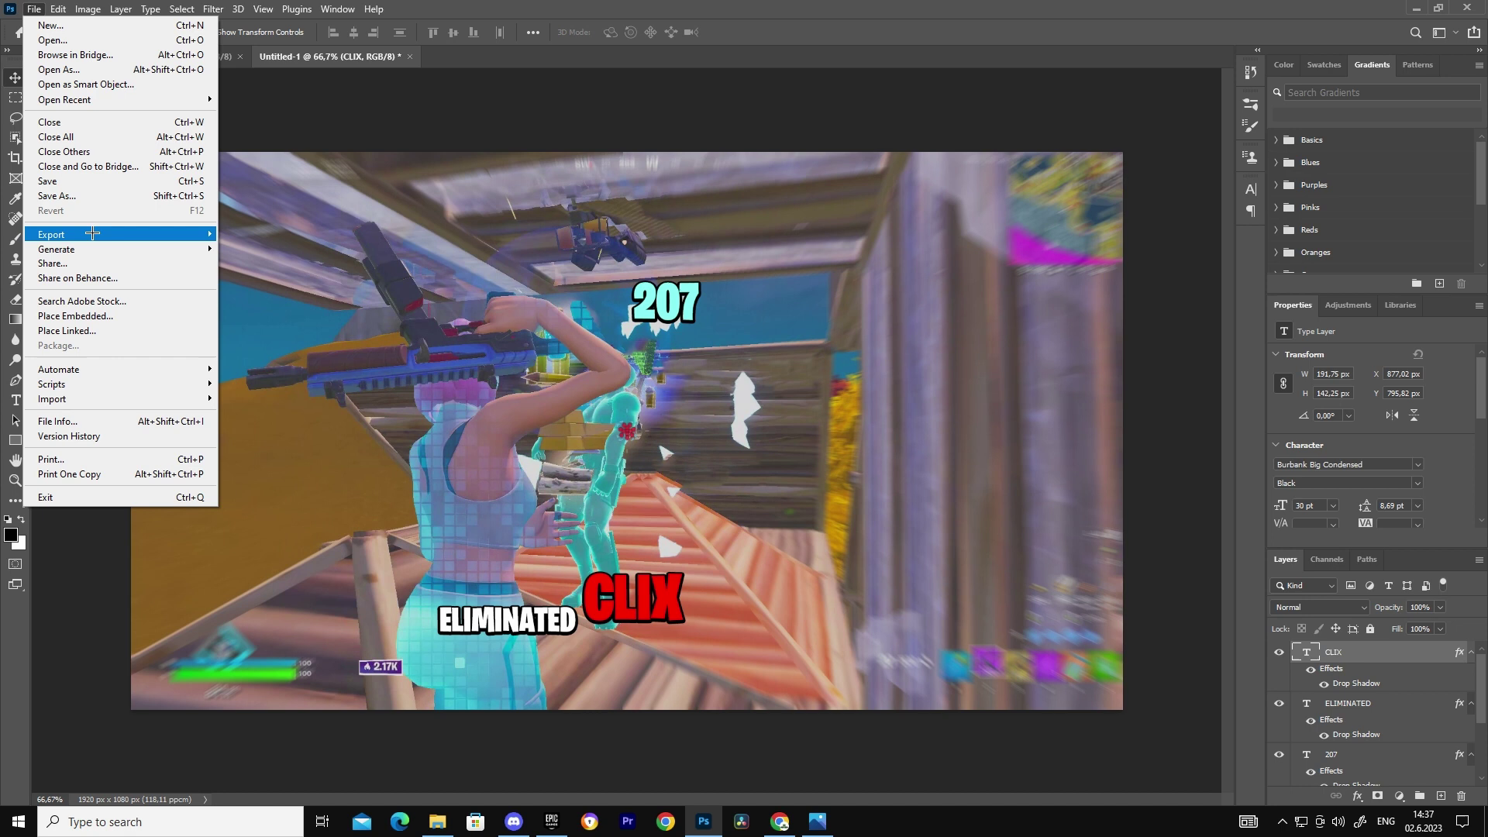
pyautogui.moveTo(90, 234)
pyautogui.click(263, 233)
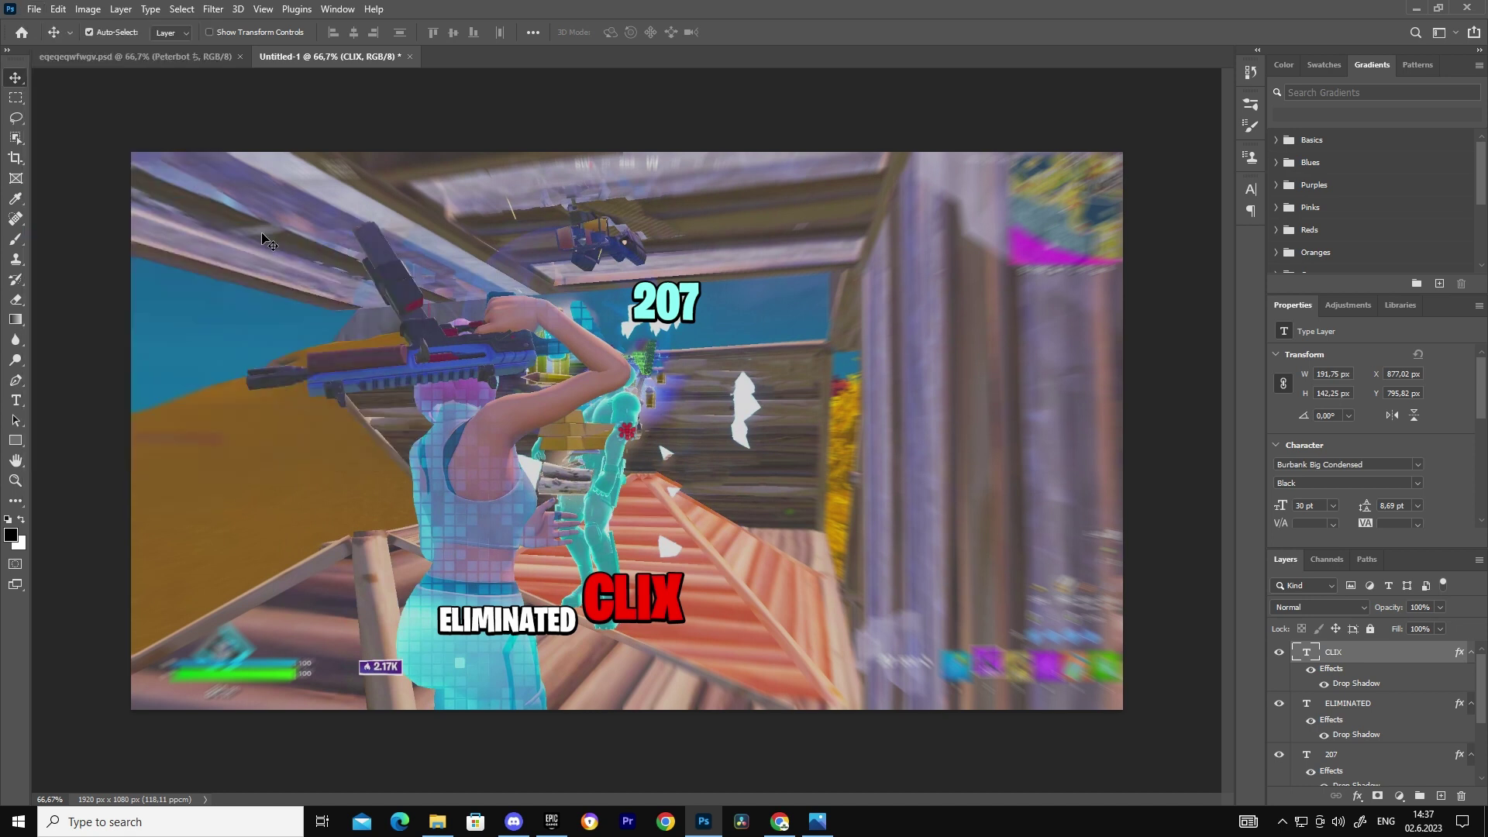
pyautogui.click(60, 138)
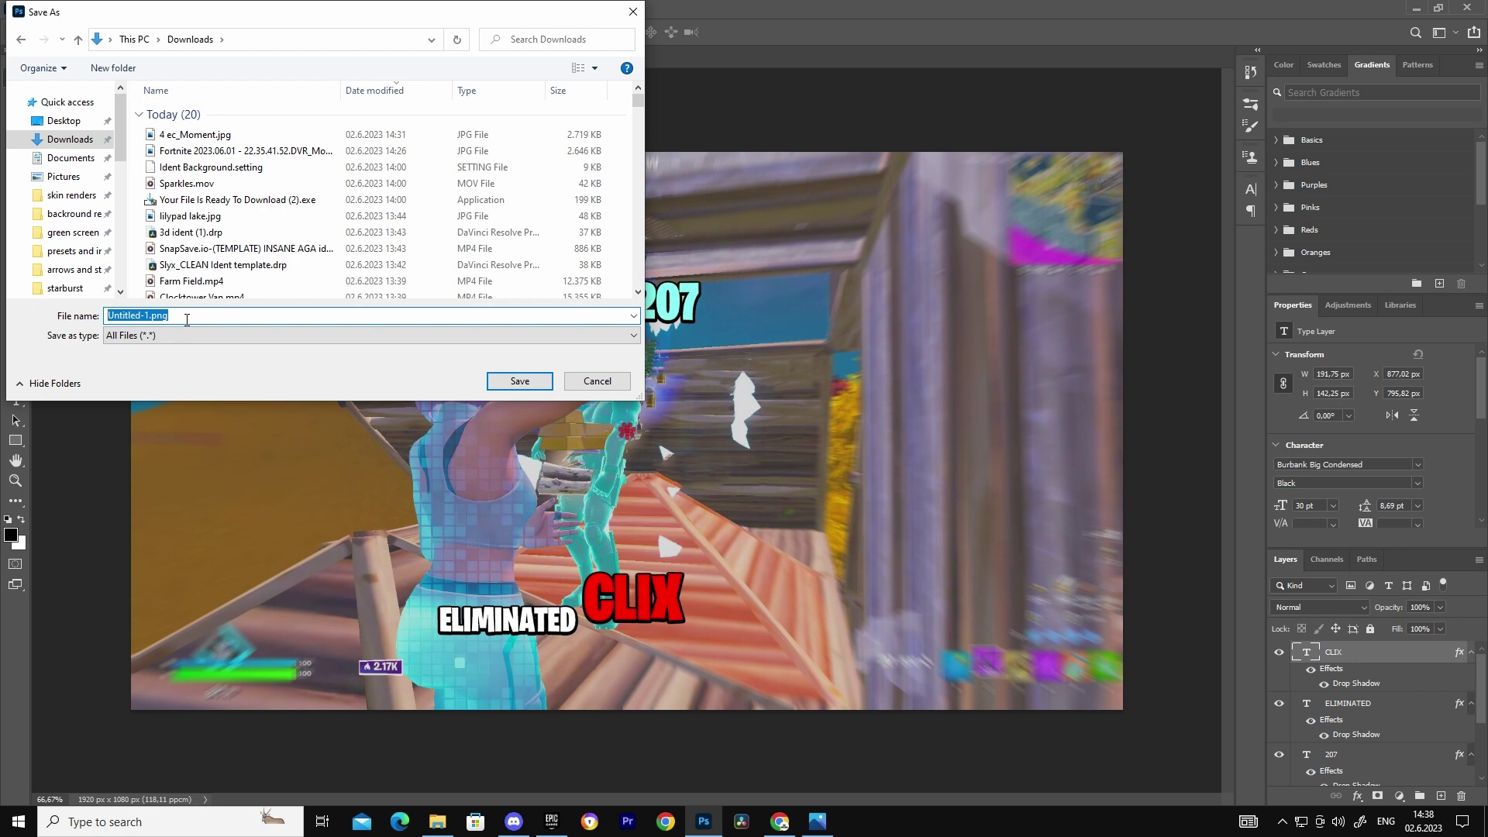
pyautogui.write('EWQGHEVBQWGEFQTWEFVQWQWV')
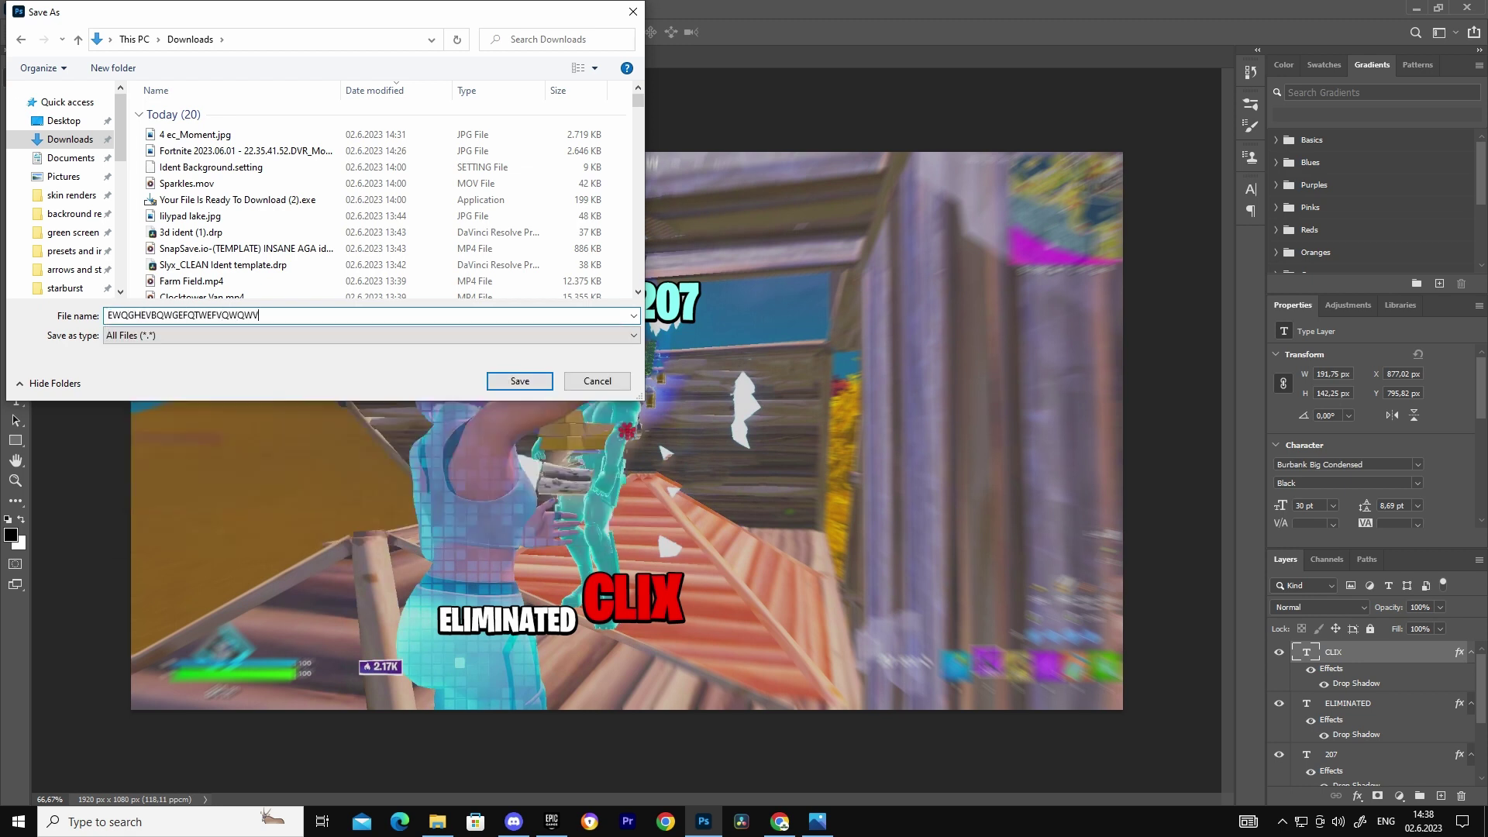
pyautogui.write('EFQCWVEQ')
pyautogui.click(519, 380)
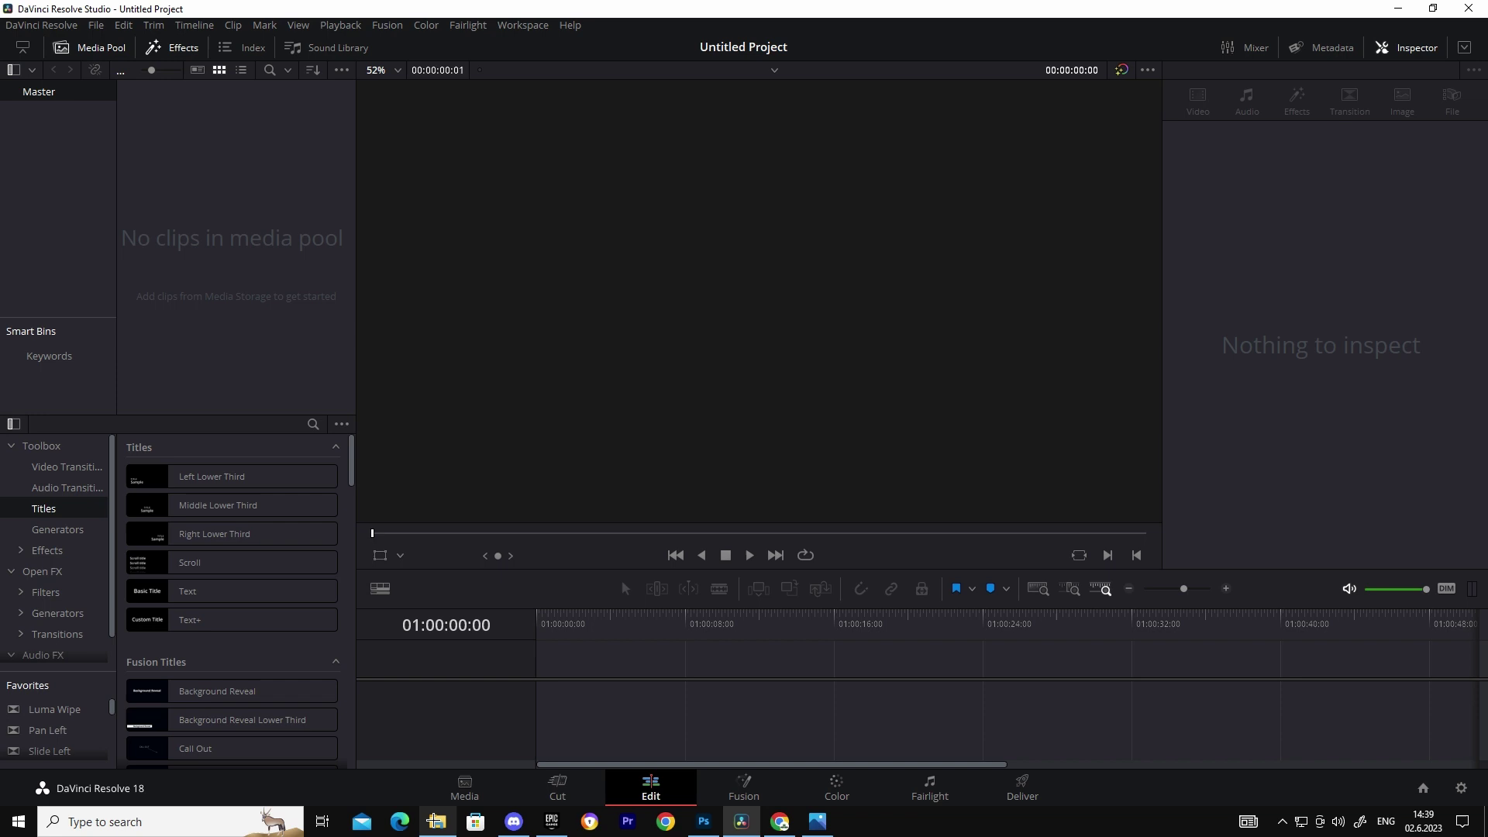
# In DaVinci Resolve, place the exported PNG at the start of the timeline and open the clip in Fusion.
pyautogui.click(436, 822)
pyautogui.moveTo(527, 494); pyautogui.dragTo(595, 676)
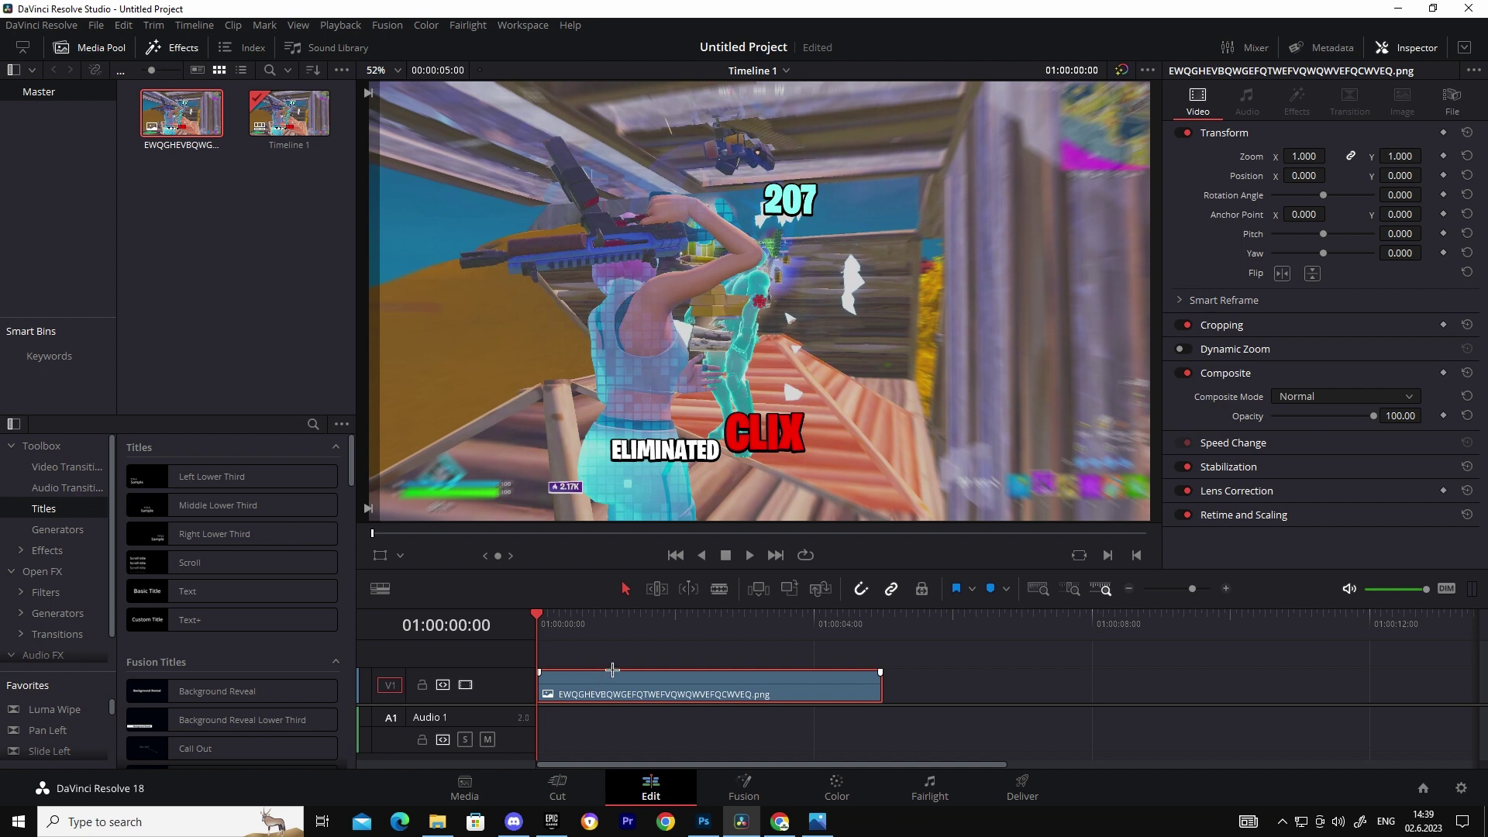
pyautogui.click(744, 785)
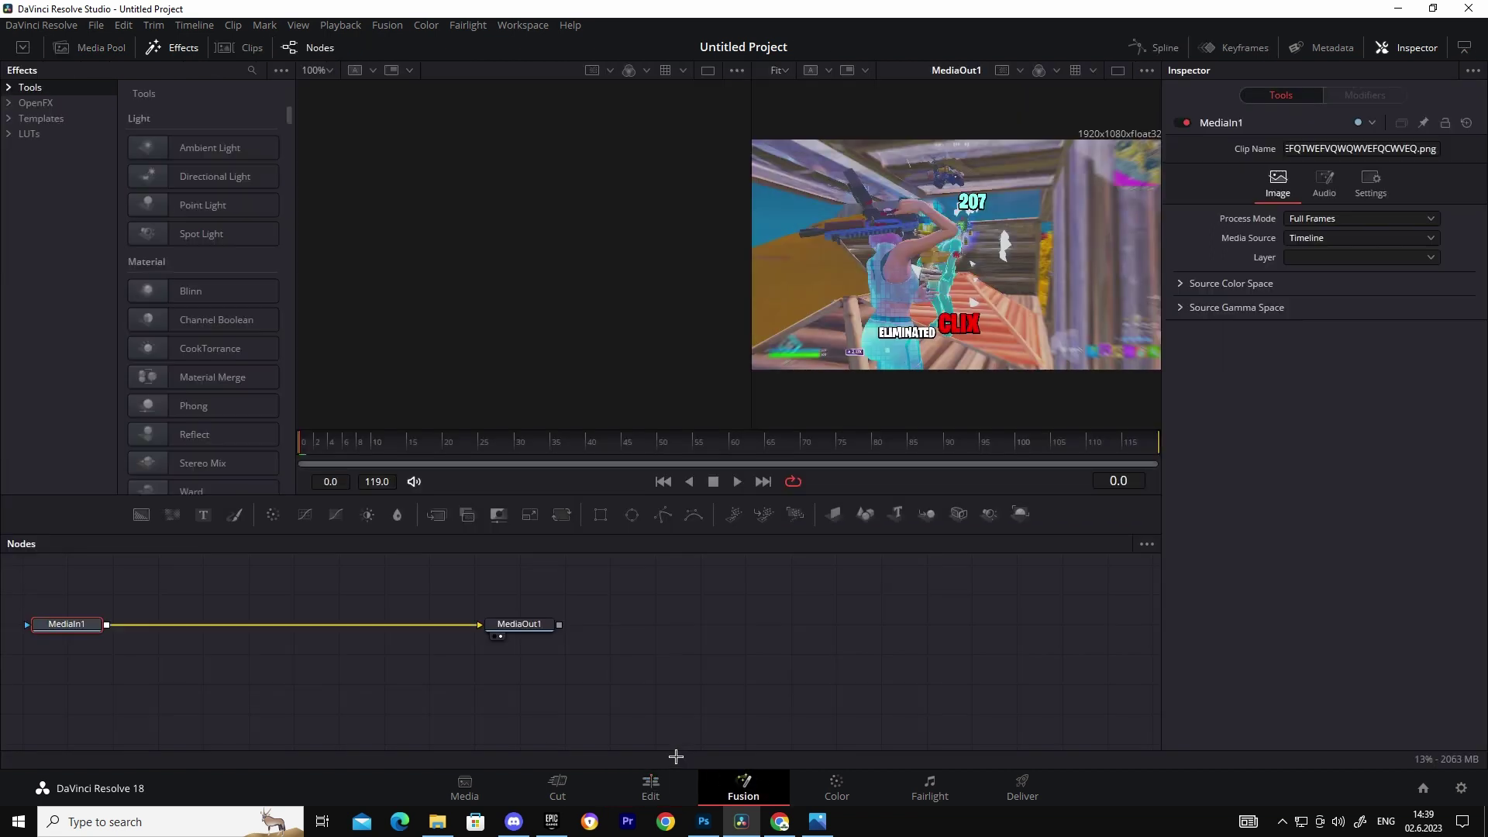
# Add the "no plugin cc + rsmb.setting" preset from the presets and impacts folder to the Fusion node graph.
pyautogui.click(445, 821)
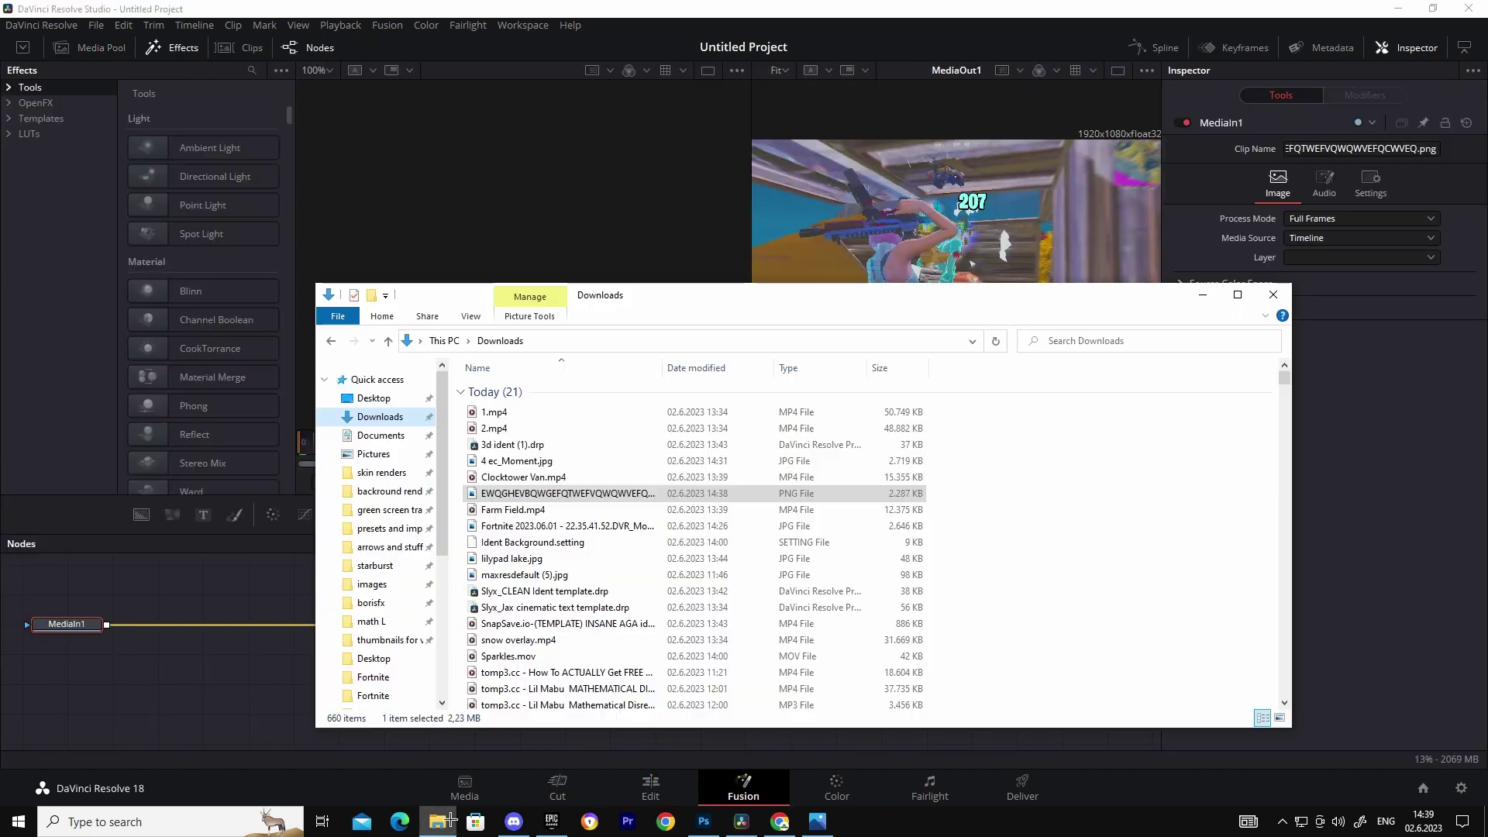
pyautogui.click(391, 529)
pyautogui.scroll(-8, 535, 504)
pyautogui.click(518, 441)
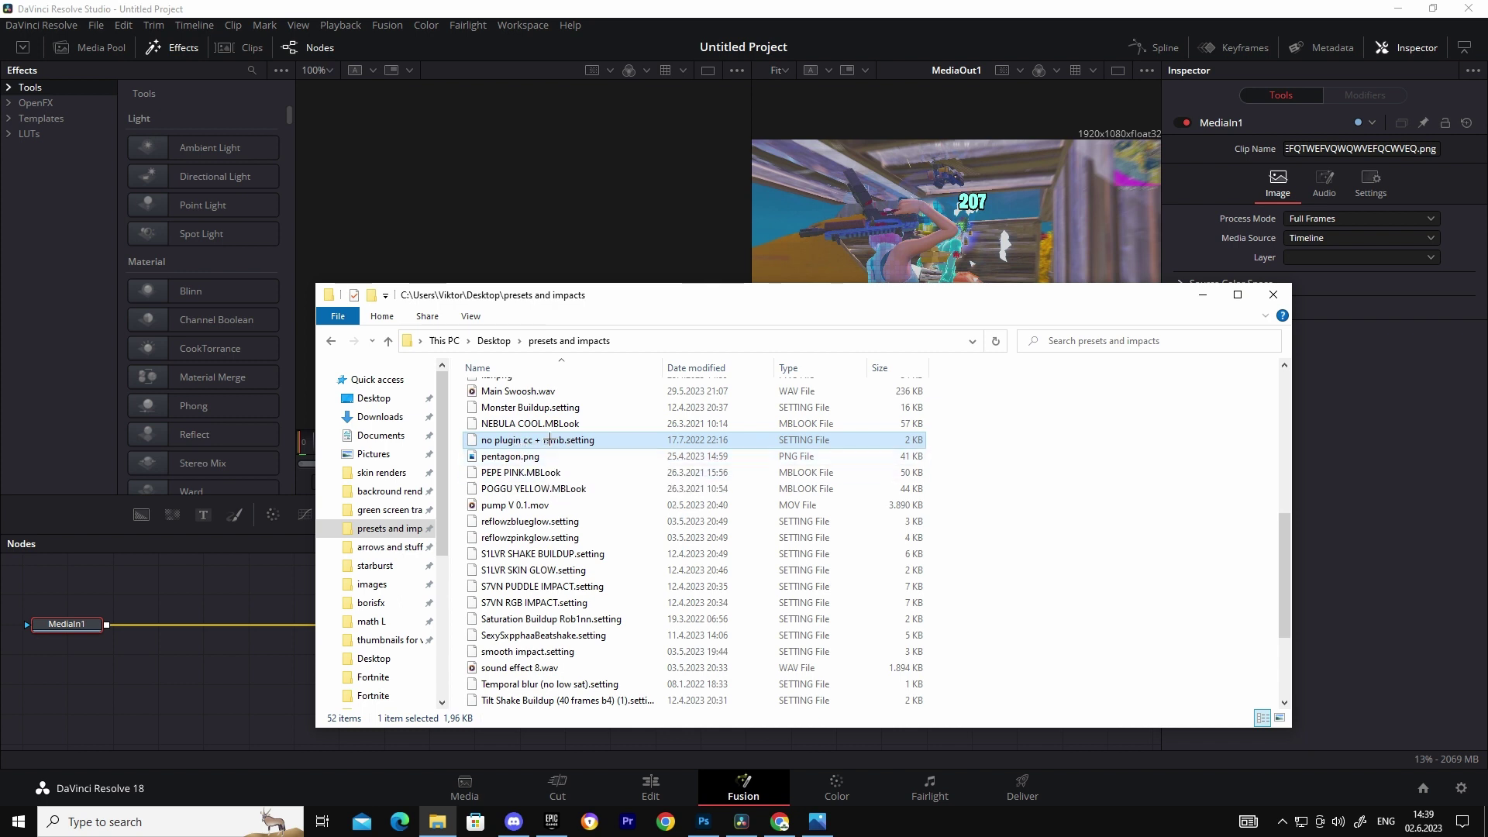
pyautogui.moveTo(624, 302); pyautogui.dragTo(862, 310)
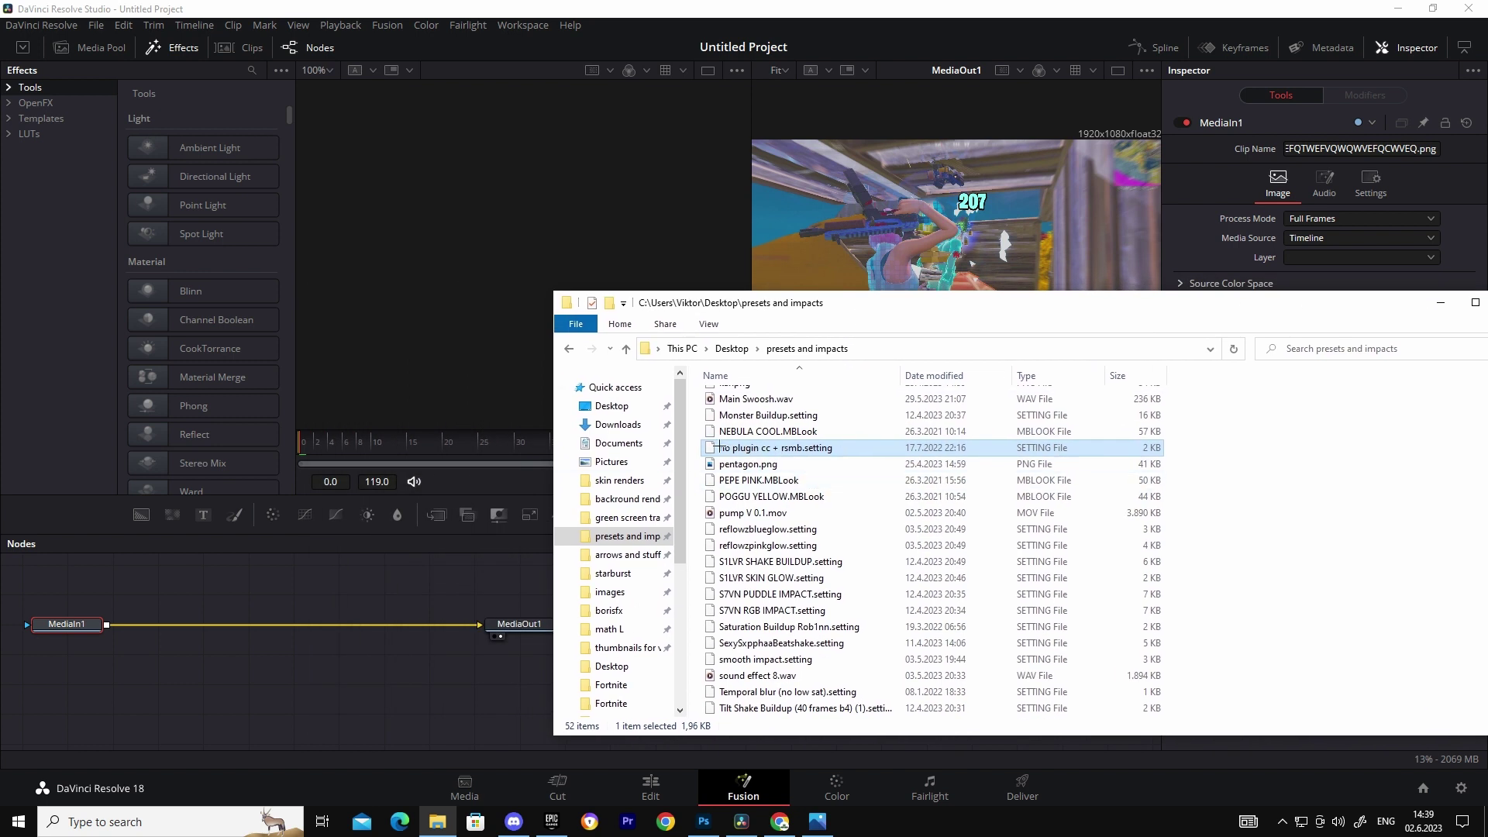
pyautogui.moveTo(746, 450); pyautogui.dragTo(442, 644)
pyautogui.moveTo(417, 695); pyautogui.dragTo(417, 695)
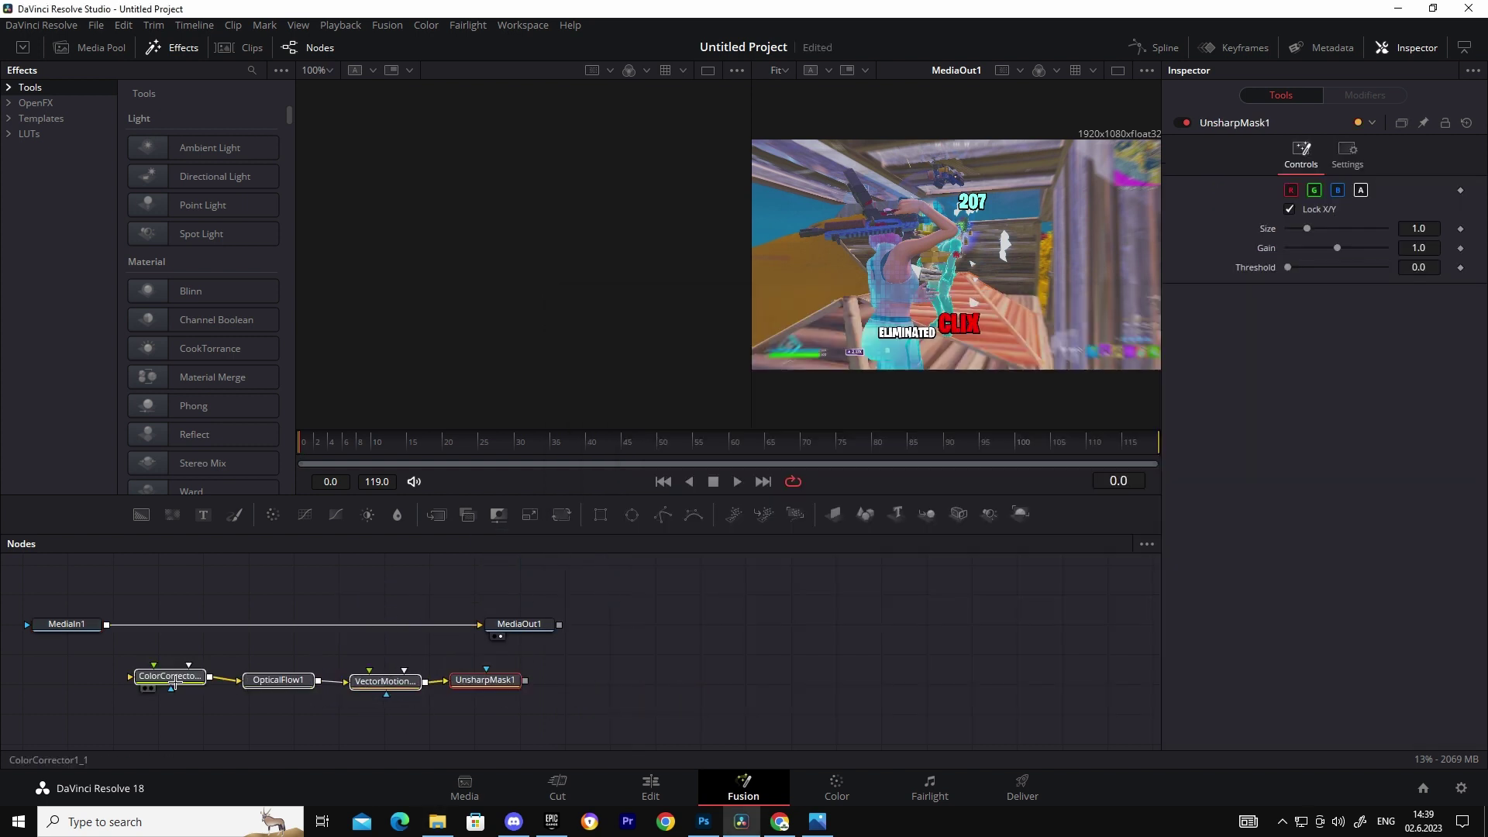
# Connect the preset's node chain between MediaIn1 and MediaOut1, from the color corrector through UnsharpMask1.
pyautogui.moveTo(397, 625); pyautogui.dragTo(118, 669)
pyautogui.moveTo(519, 625); pyautogui.dragTo(605, 662)
pyautogui.moveTo(521, 680); pyautogui.dragTo(566, 661)
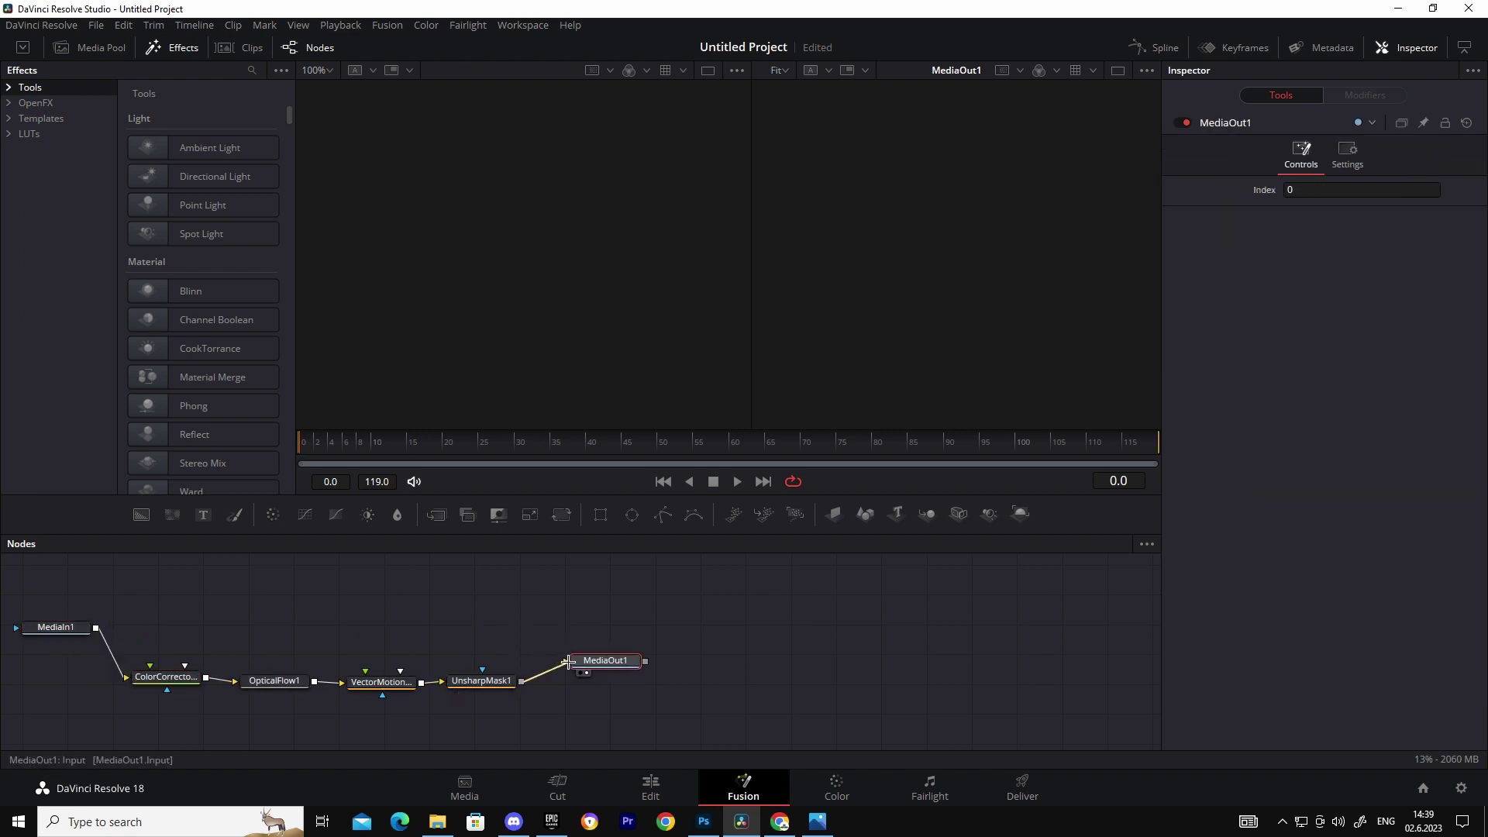
# Grab a still of the graded clip on the Color page.
pyautogui.click(651, 787)
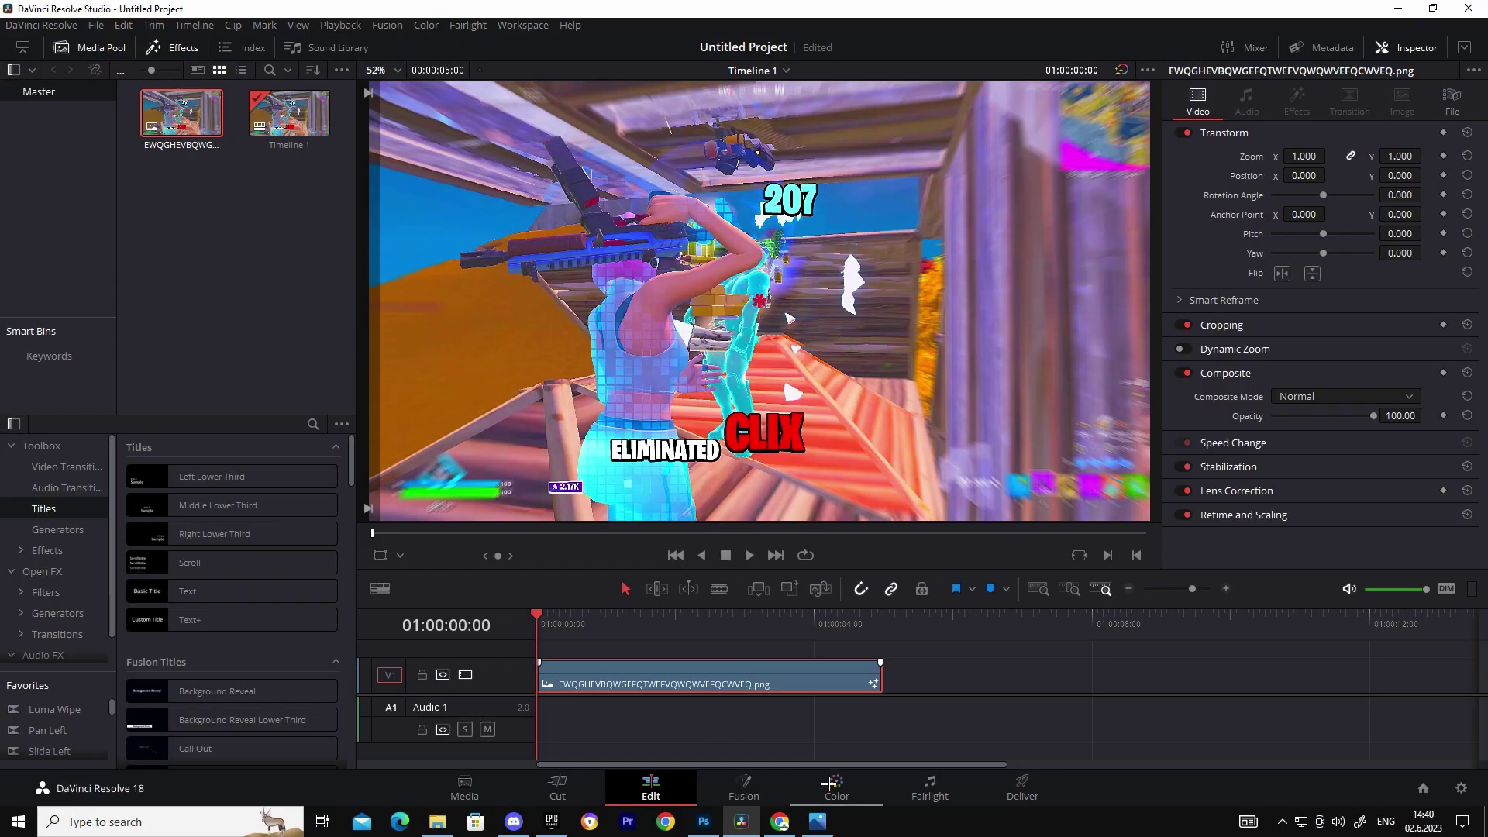
pyautogui.click(852, 794)
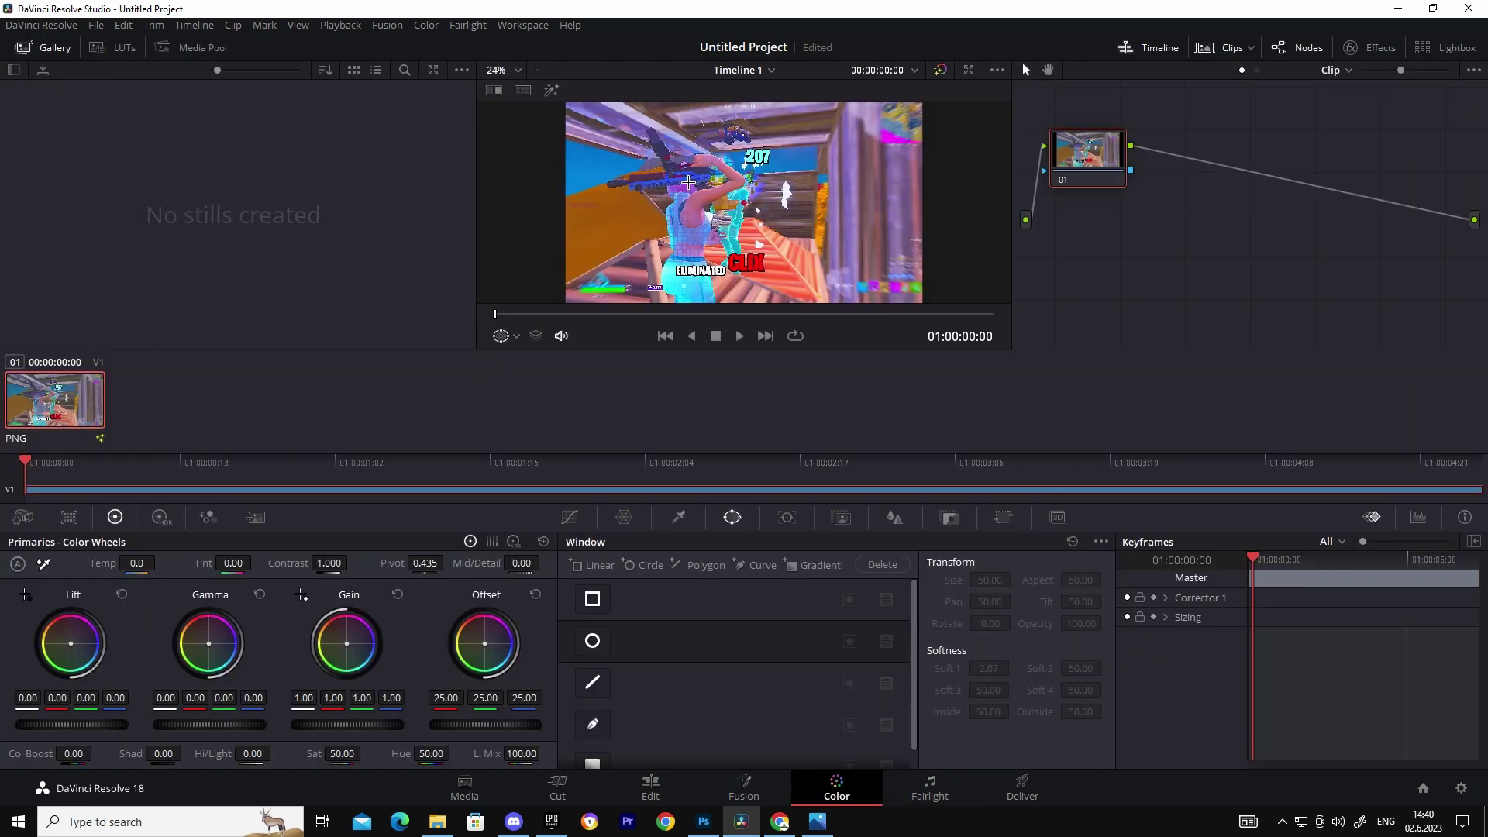
pyautogui.rightClick(684, 177)
pyautogui.click(723, 203)
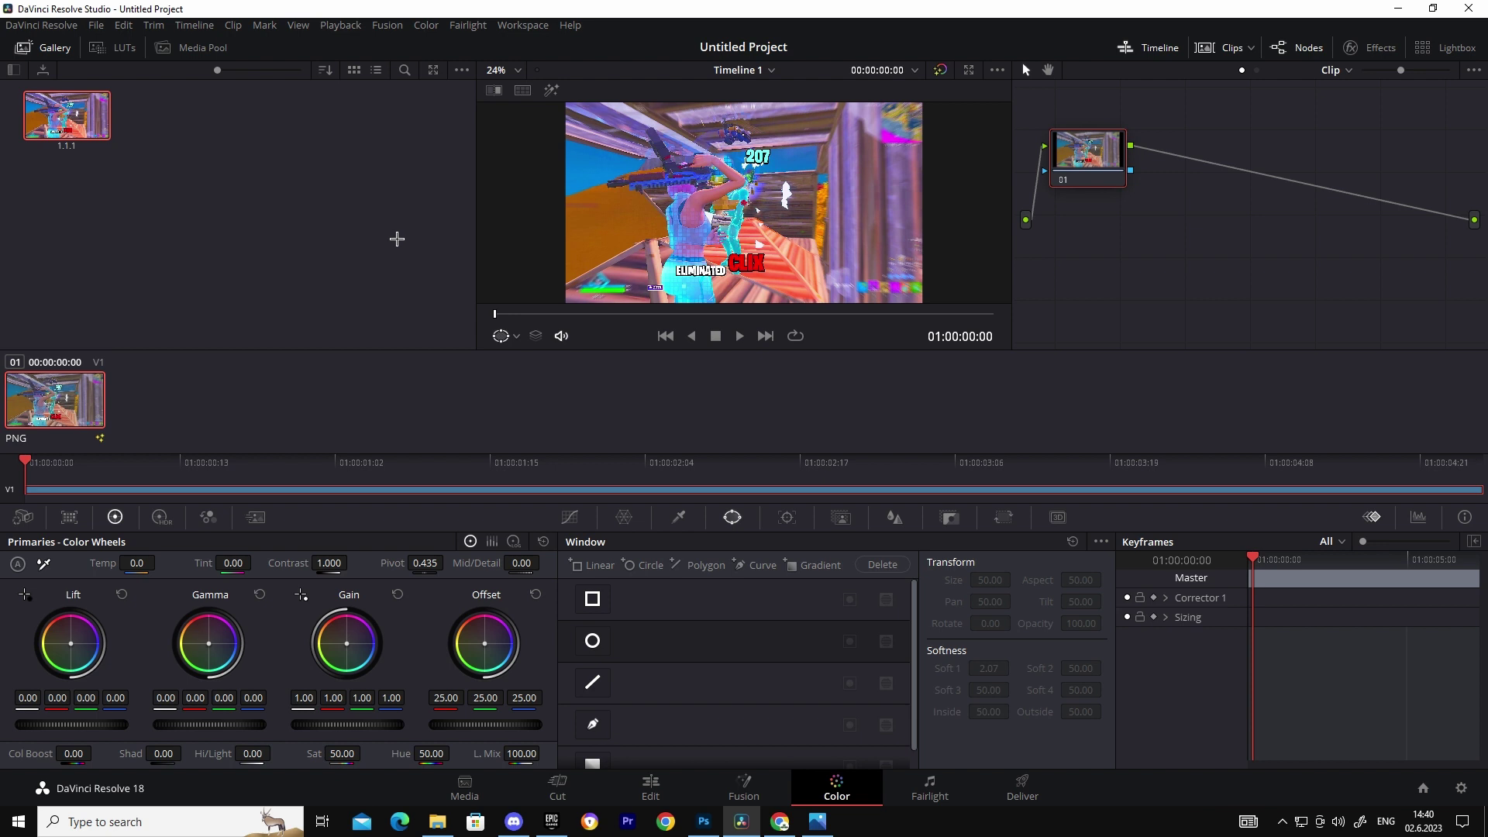
# Save the project as ETYQEGQETGEQEEEE.
pyautogui.hotkey('ctrl', 's')
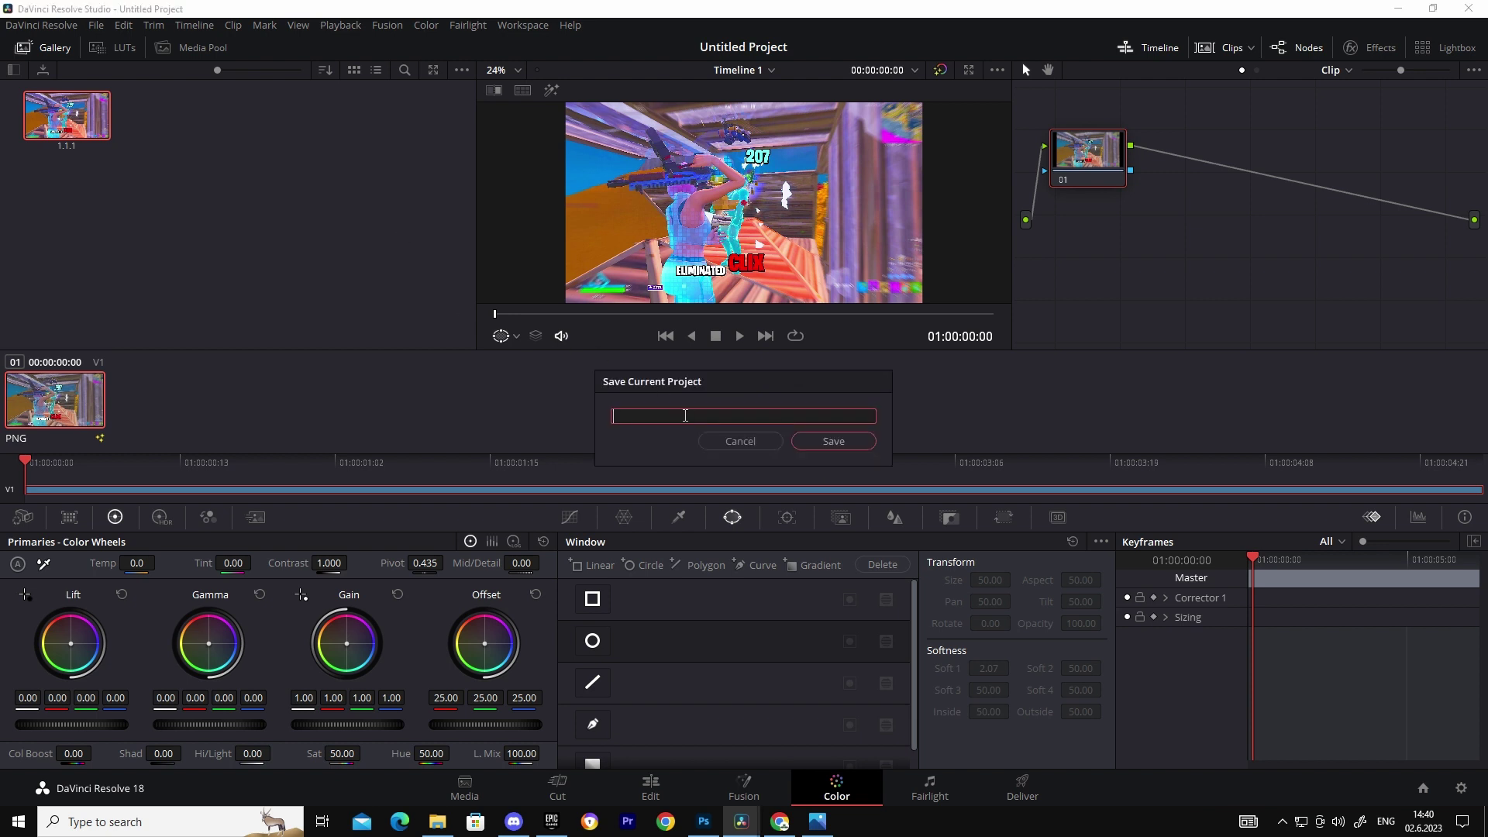
pyautogui.write('ETYQEGQETGEQEEEE')
pyautogui.click(833, 440)
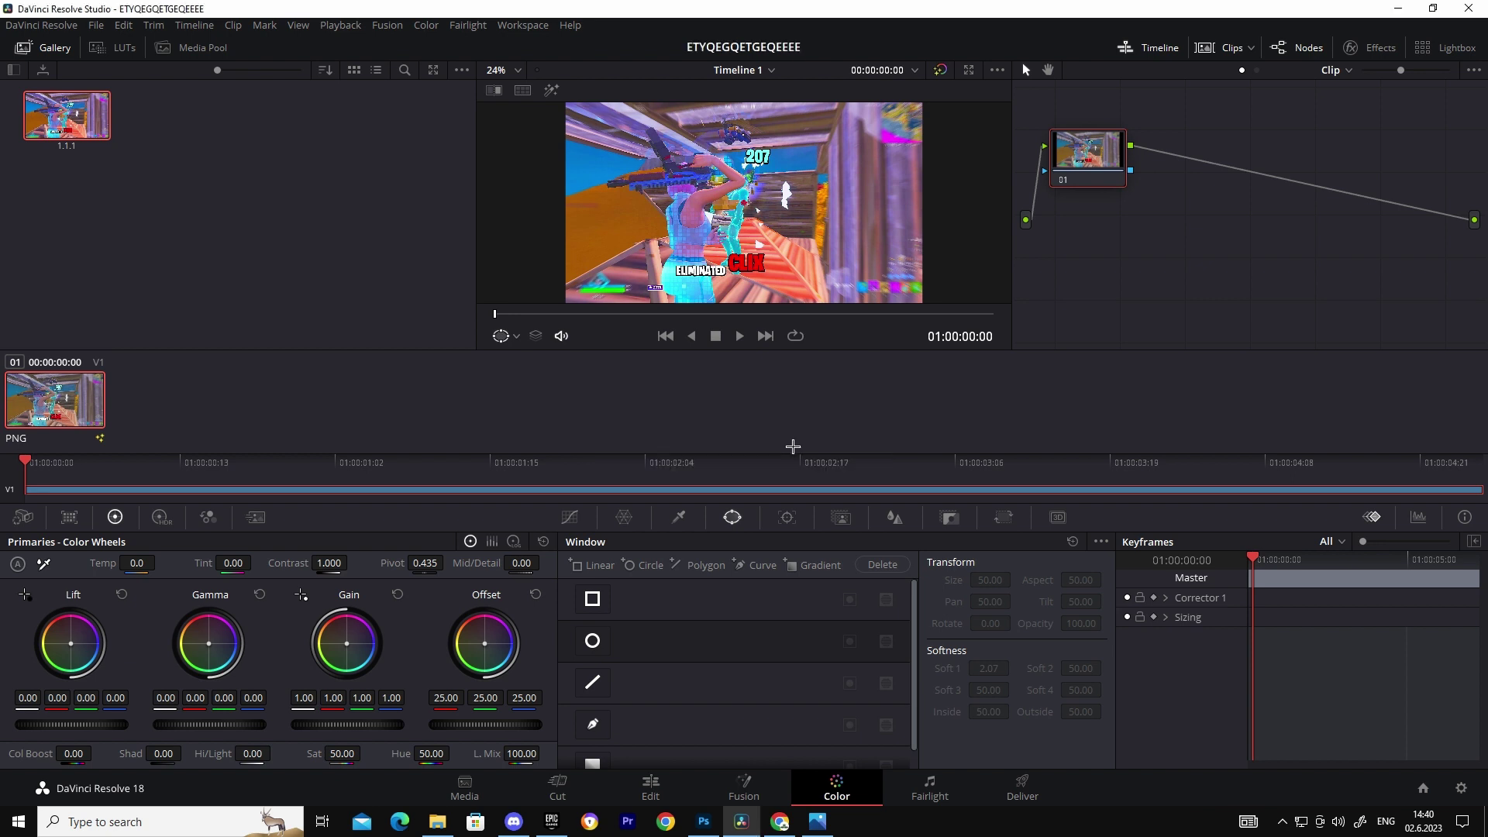
# Export the grabbed still with display LUT as a JPEG to Downloads, named Untitled.jpgEQWEGBFVTQWEDCQWREDQREFQRFEQ.
pyautogui.rightClick(74, 118)
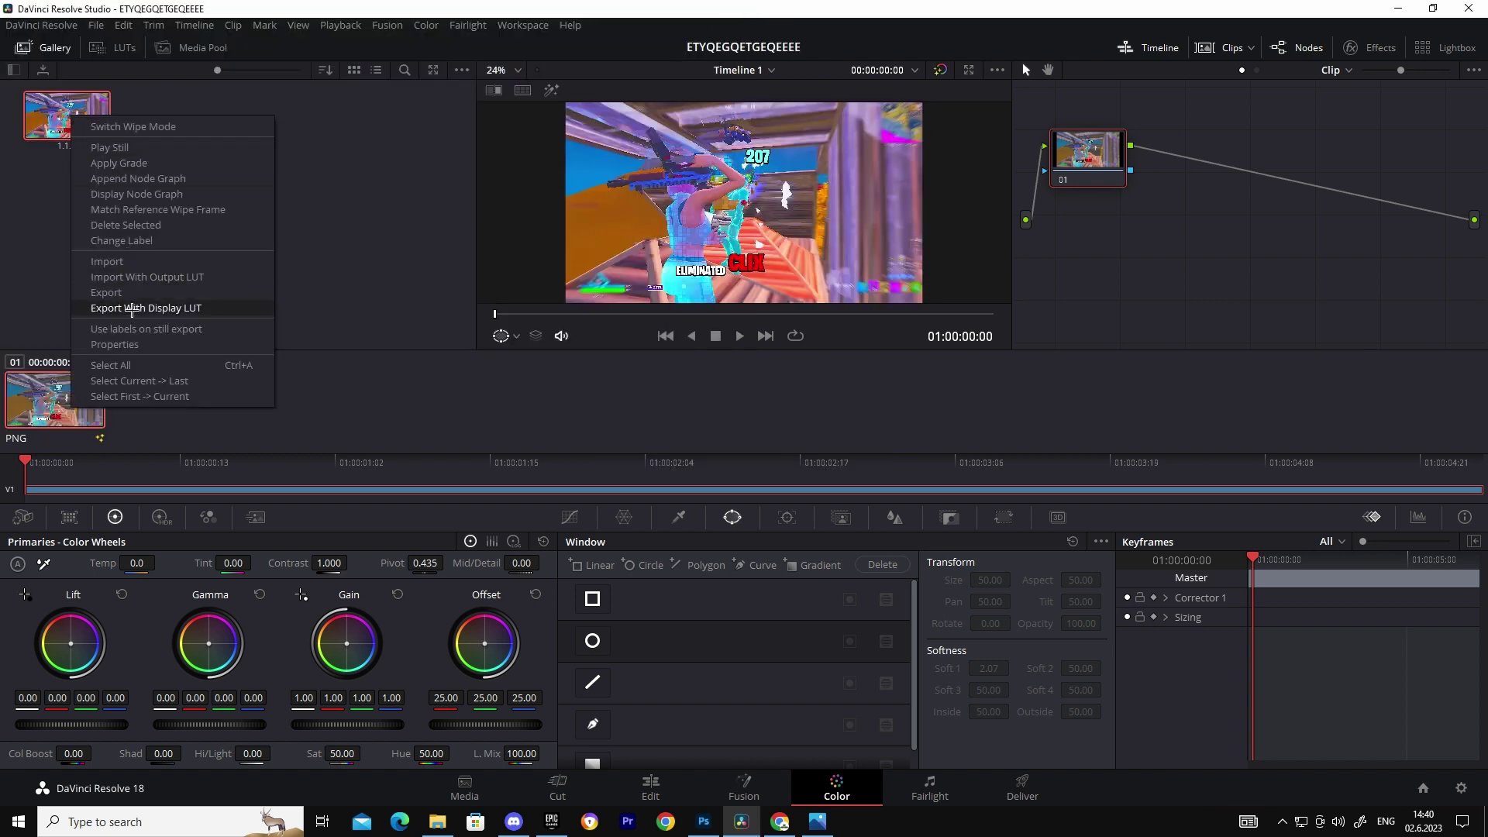
pyautogui.click(175, 309)
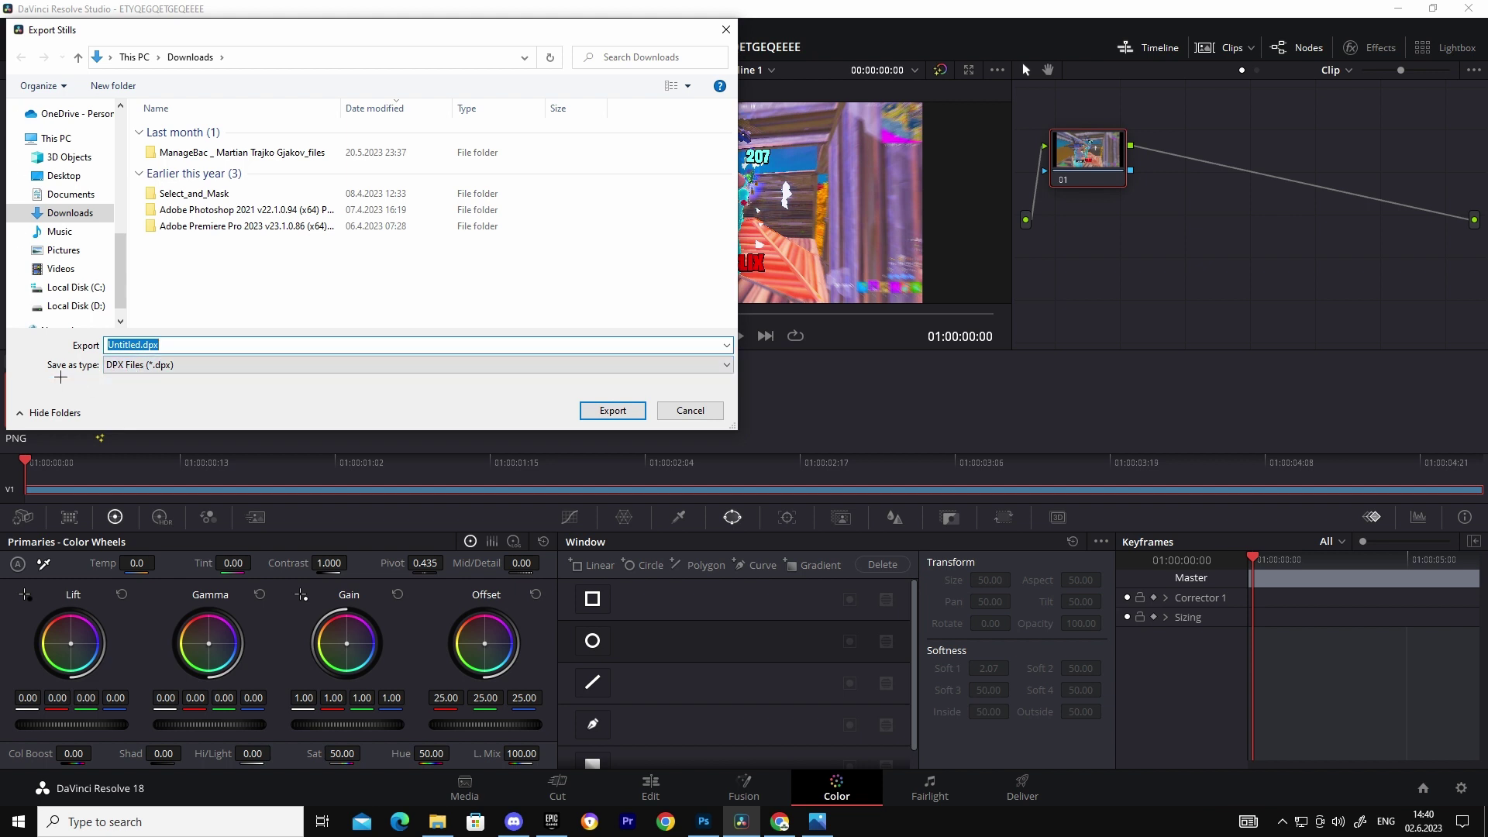
pyautogui.click(120, 371)
pyautogui.click(134, 416)
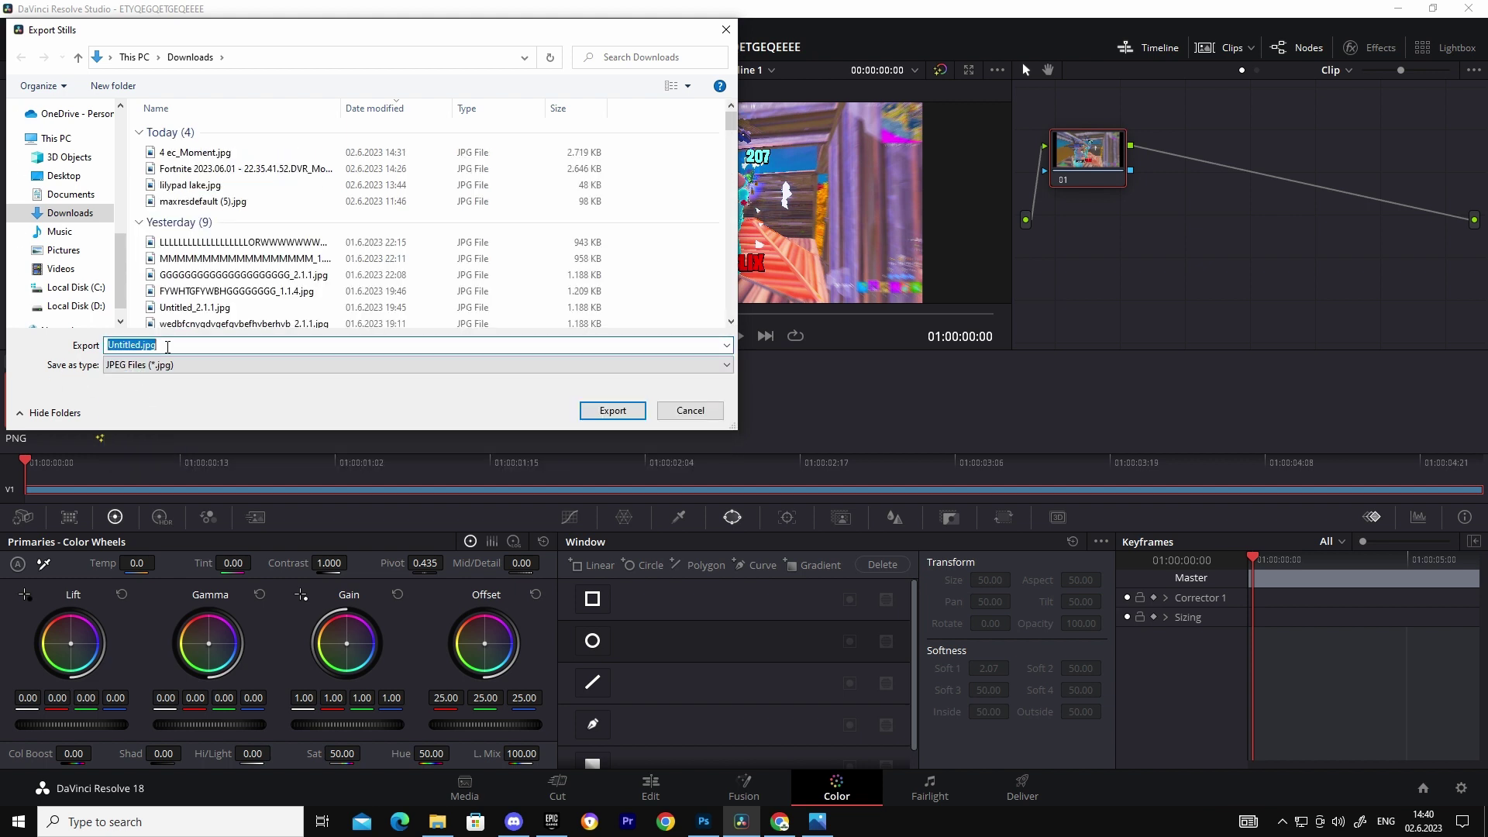
pyautogui.click(167, 347)
pyautogui.write('EQWEGBFVTQWEDCQWREDQREF')
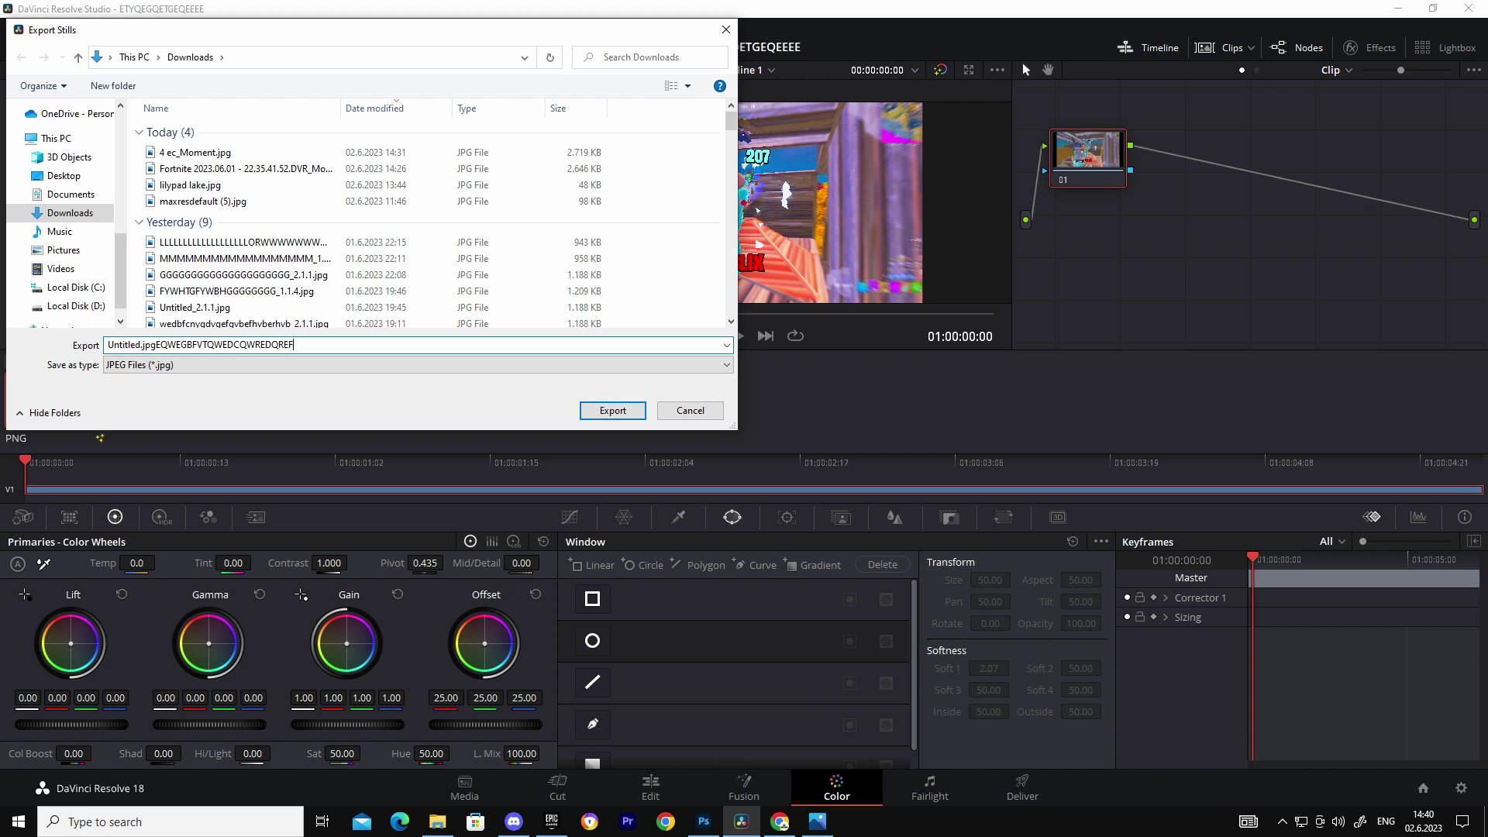
pyautogui.write('QRFEQ')
pyautogui.click(624, 410)
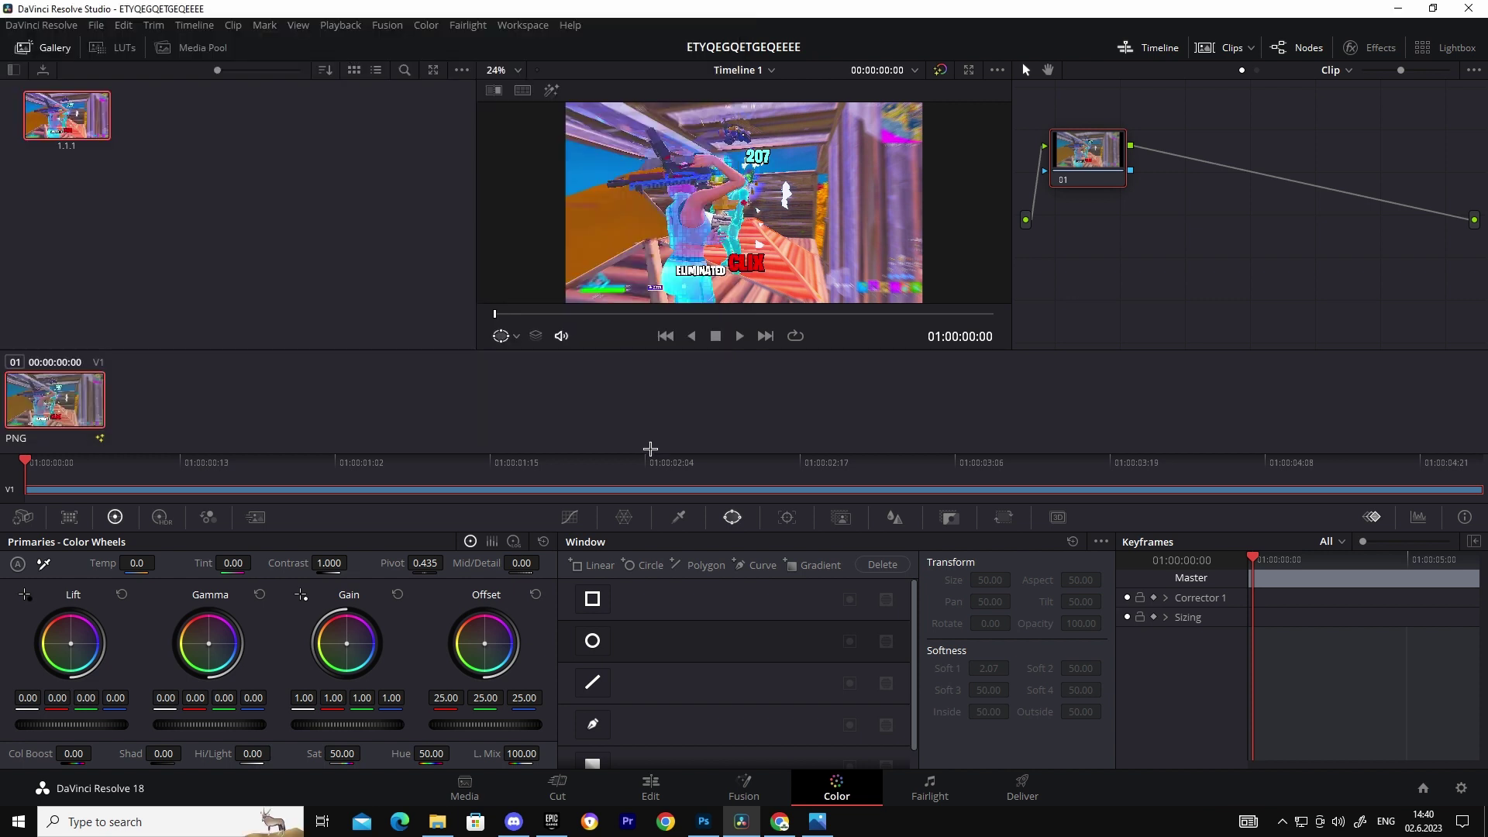
# Look through the Downloads folder for the exported JPEG still.
pyautogui.click(437, 822)
pyautogui.click(616, 424)
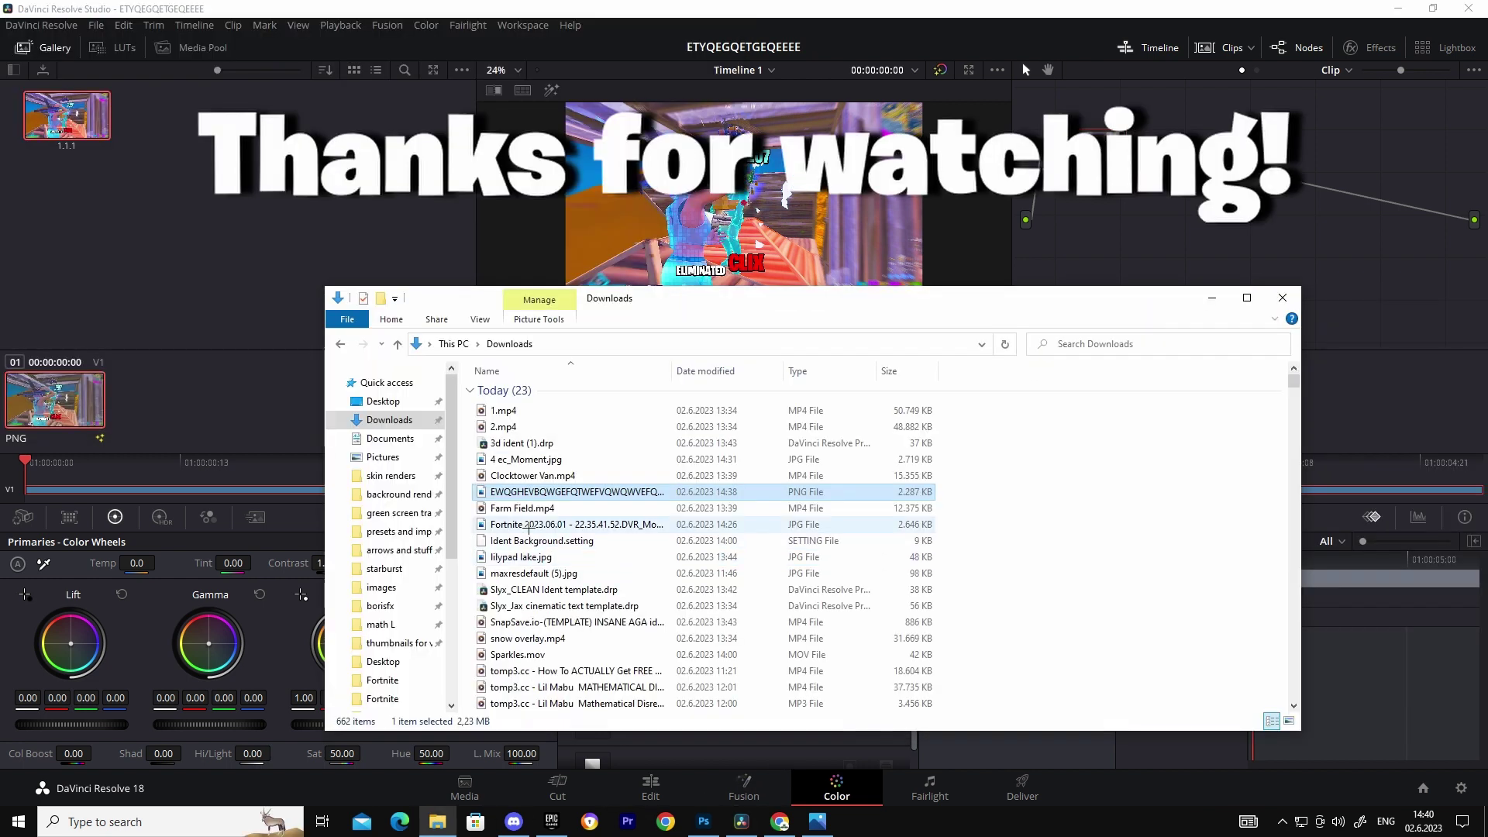
pyautogui.scroll(-4, 529, 527)
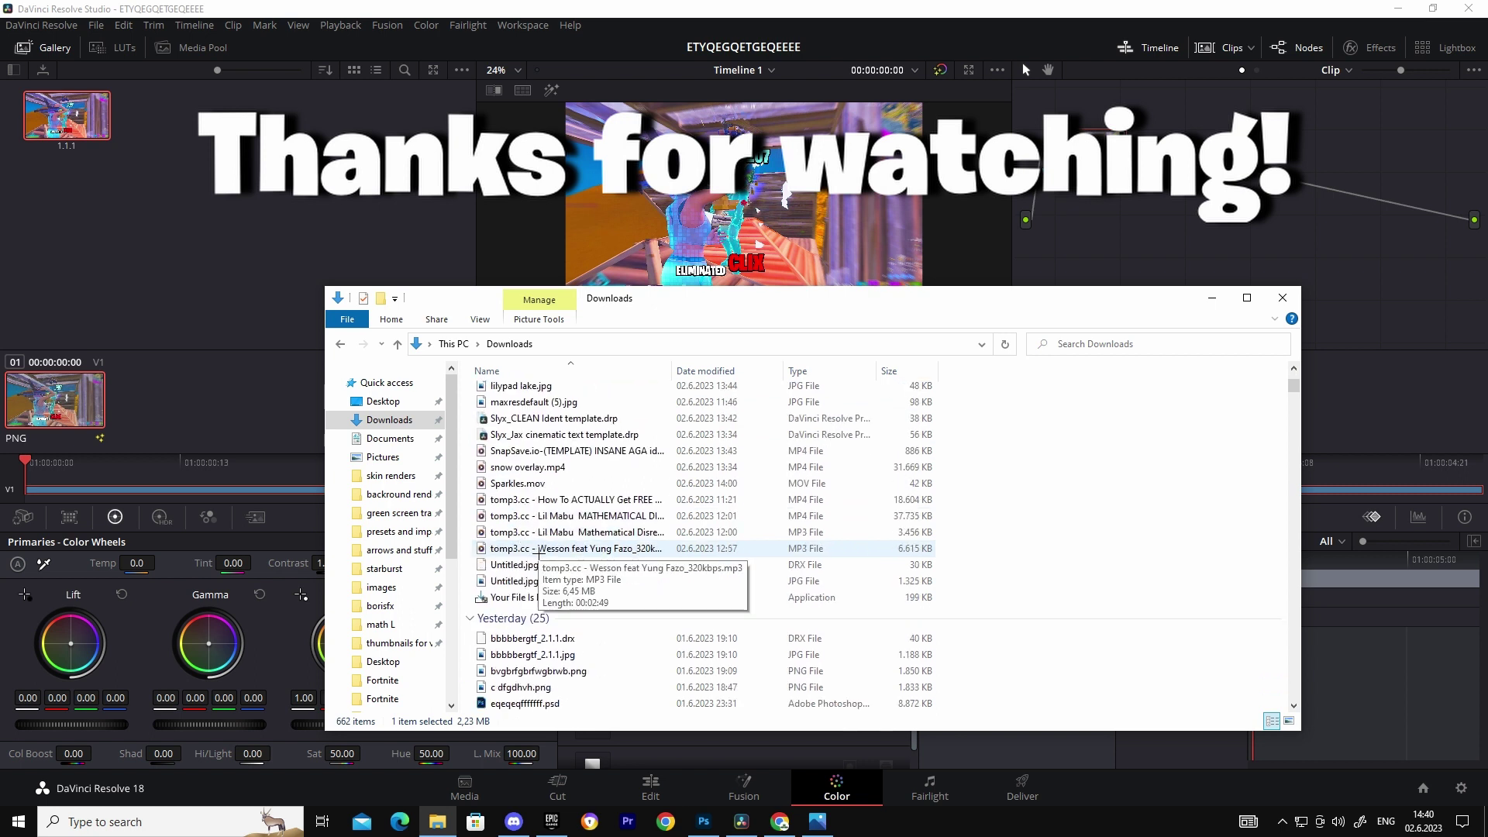
pyautogui.scroll(3, 537, 542)
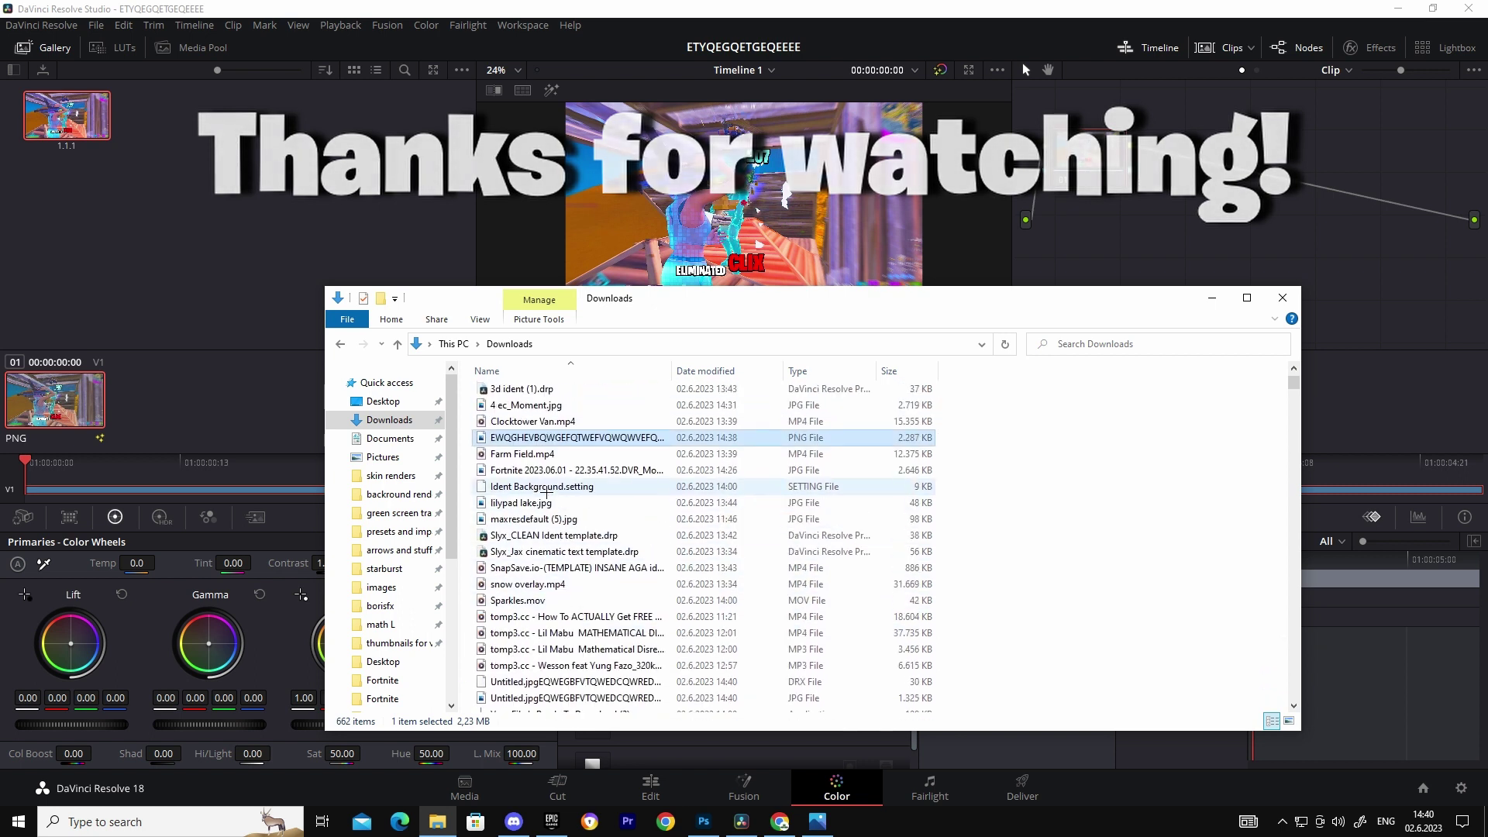